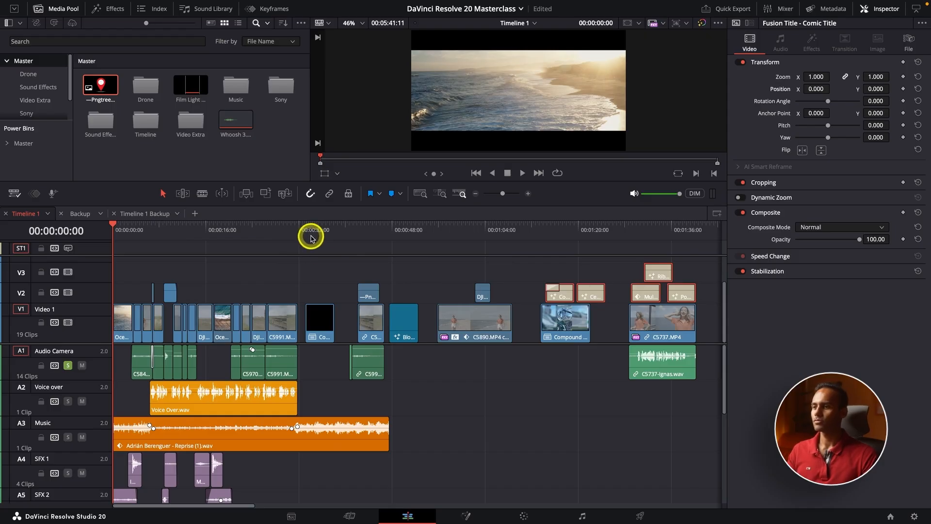
Step: Mark the timeline range to subtitle with an in point at 00:00:00:00 and an out point at 00:00:31:19
click(299, 233)
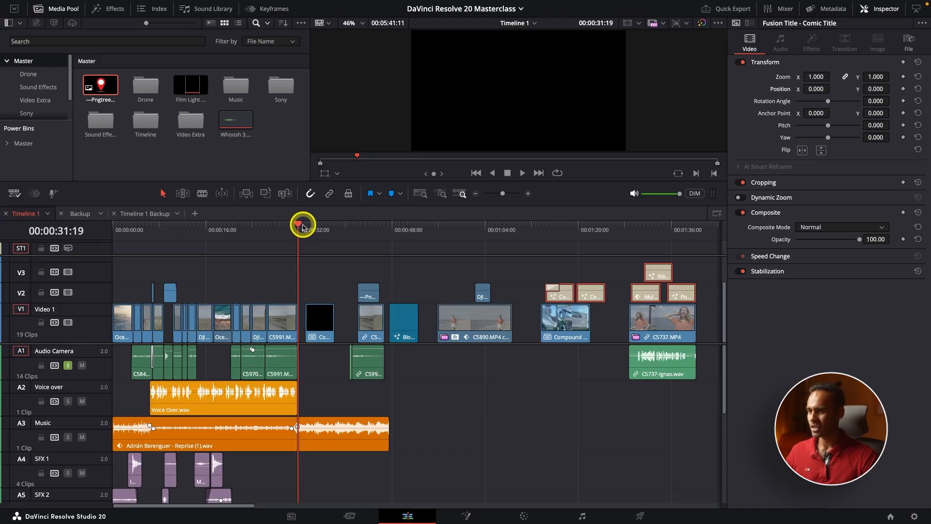
drag(298, 225, 33, 228)
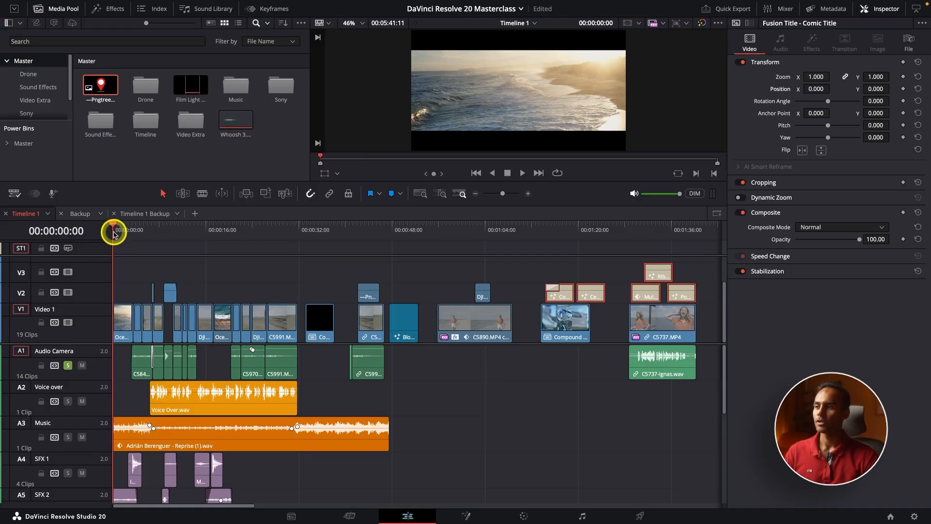
key(i)
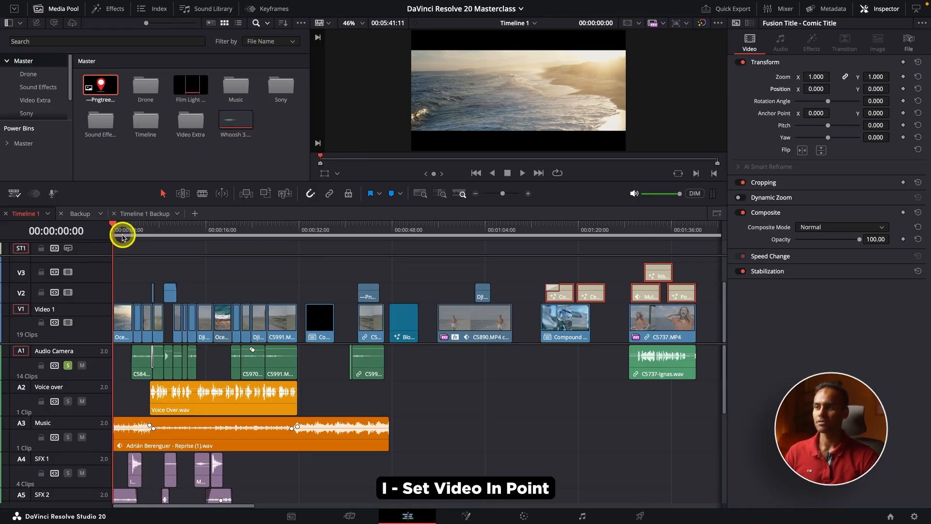
drag(255, 232, 296, 238)
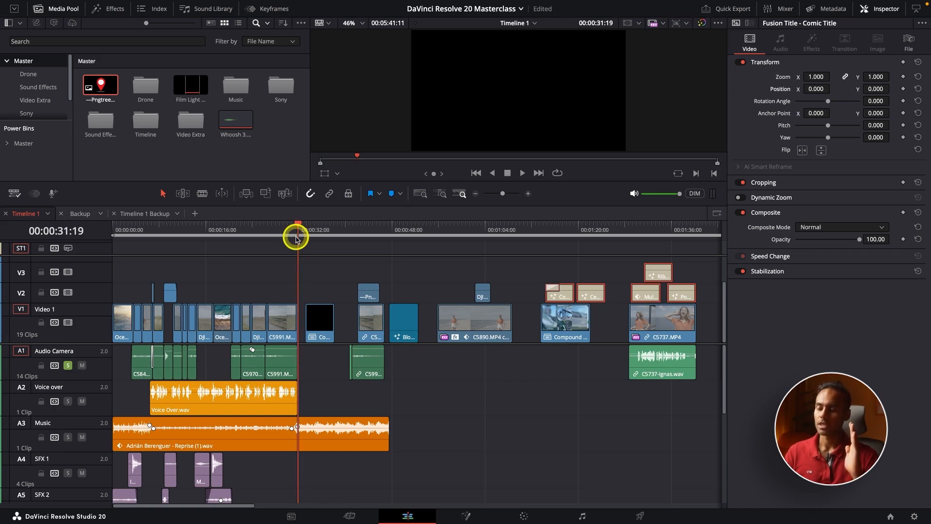
key(o)
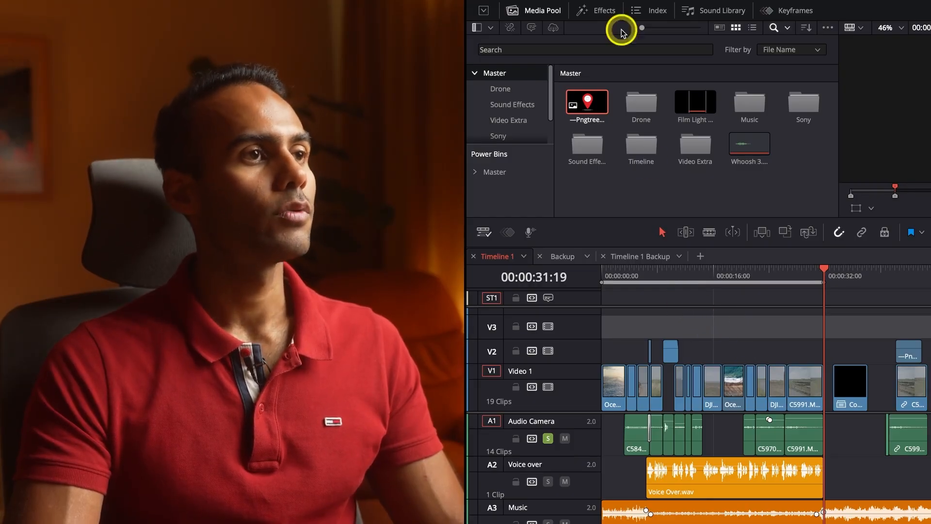
Step: Start creating subtitles from audio and set the language to English
mouse_move(622, 4)
click(651, 11)
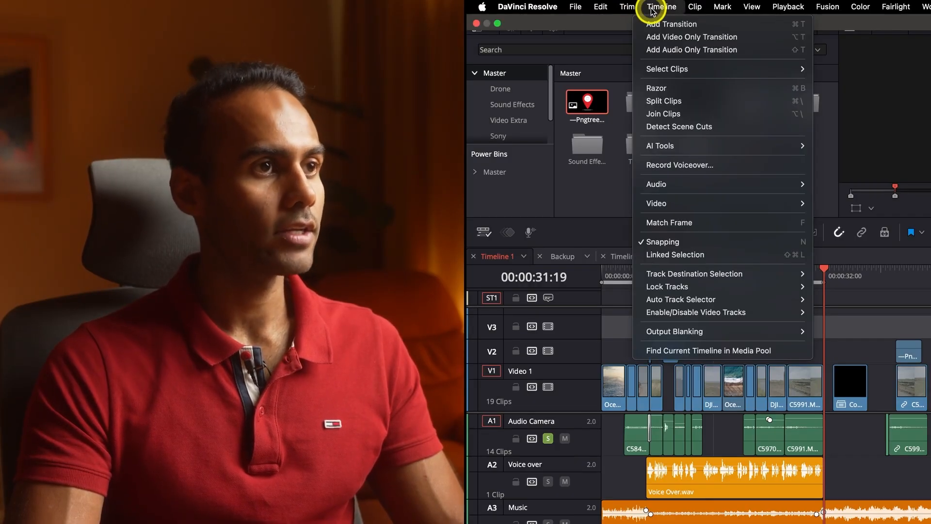
mouse_move(712, 147)
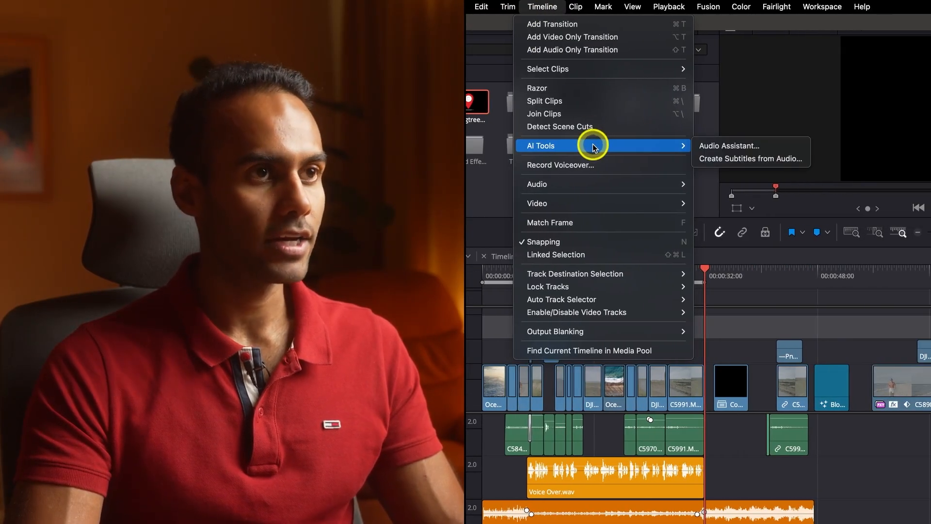
click(736, 160)
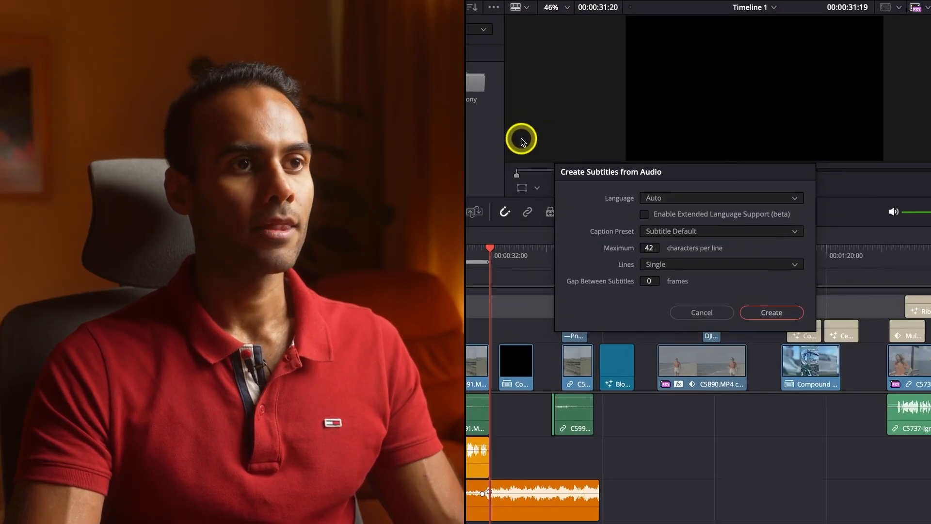
click(652, 199)
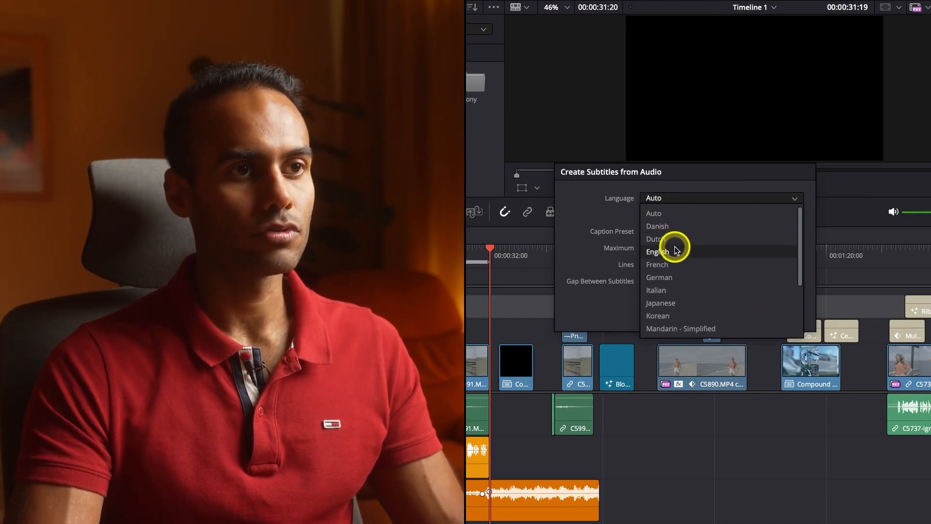
click(673, 286)
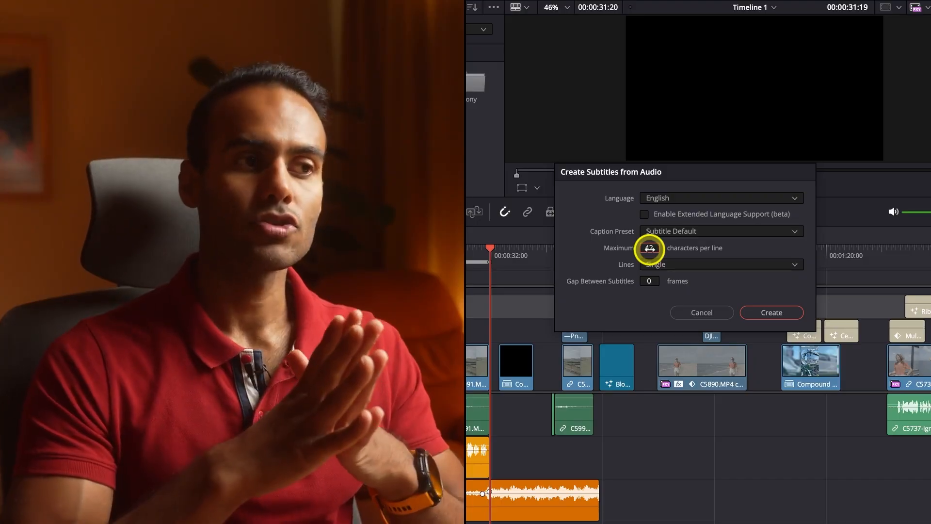
Step: Set the subtitle maximum to 30 characters per line and keep the lines option at Single
double_click(649, 249)
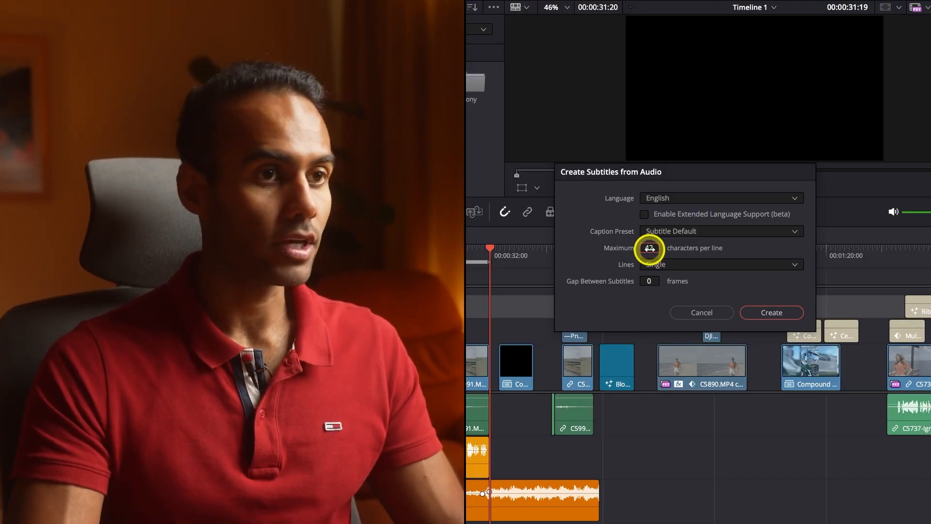
text(1)
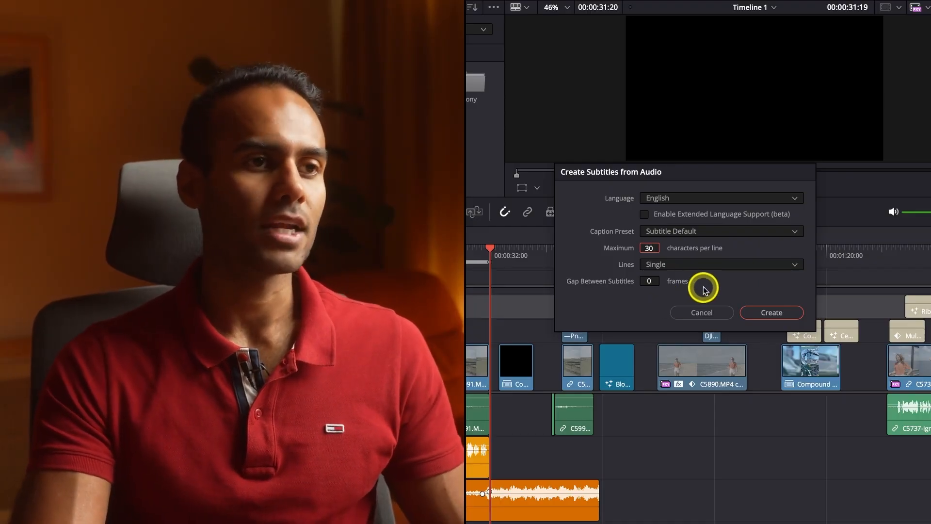
click(671, 264)
click(676, 266)
click(675, 266)
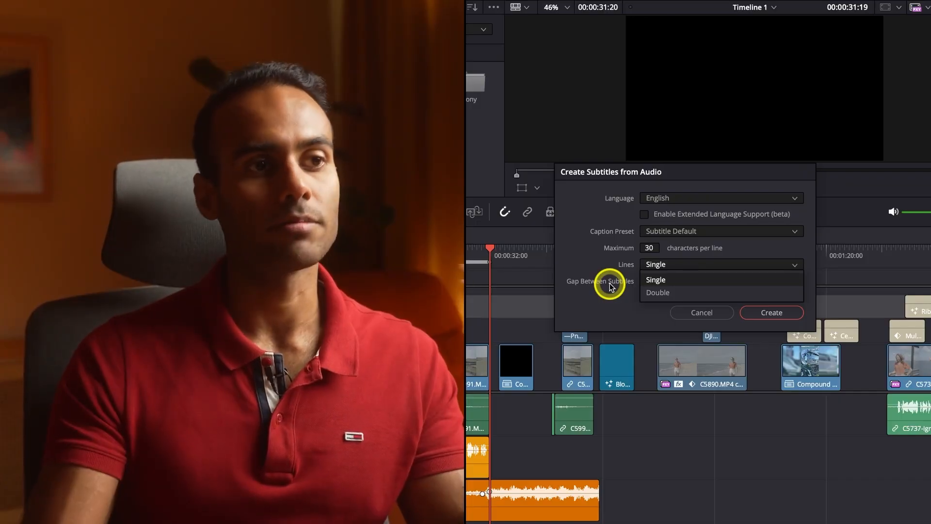
click(610, 293)
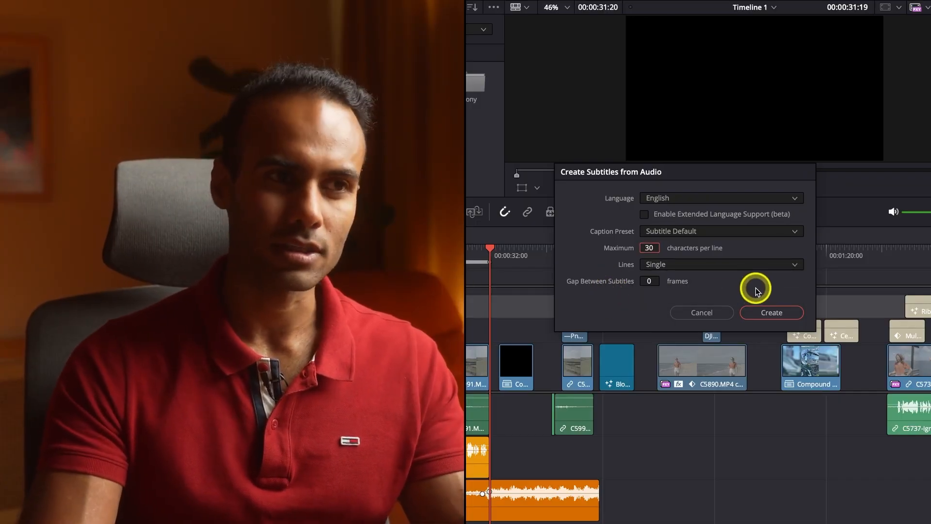
Step: Keep the Subtitle Default caption preset and start creating the subtitles
click(741, 233)
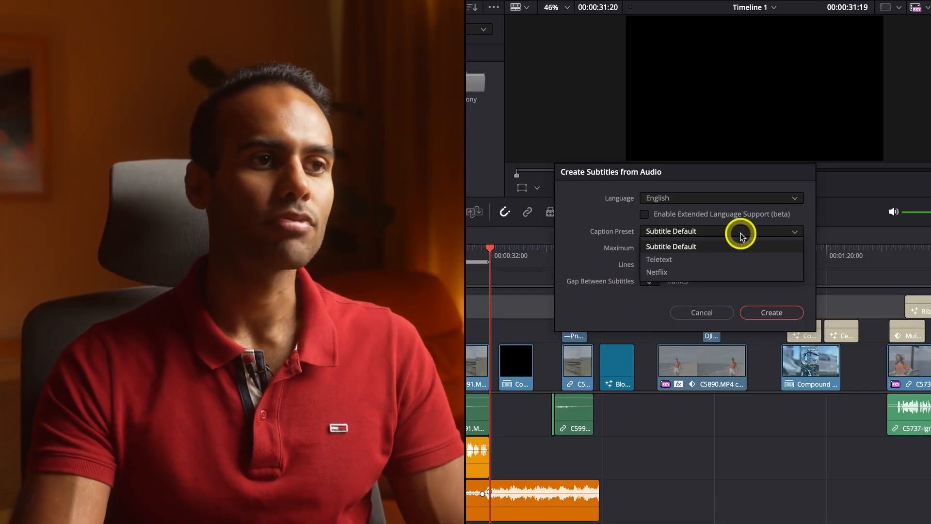
click(703, 248)
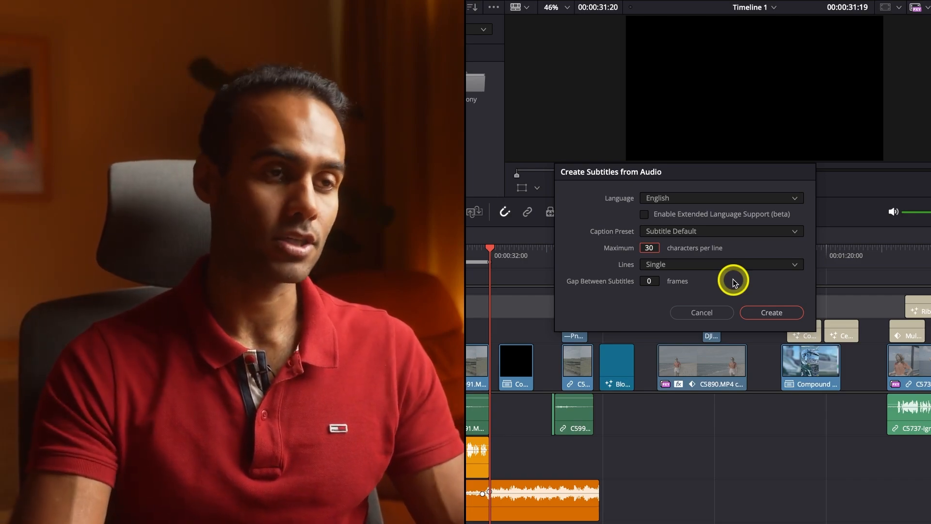
click(763, 311)
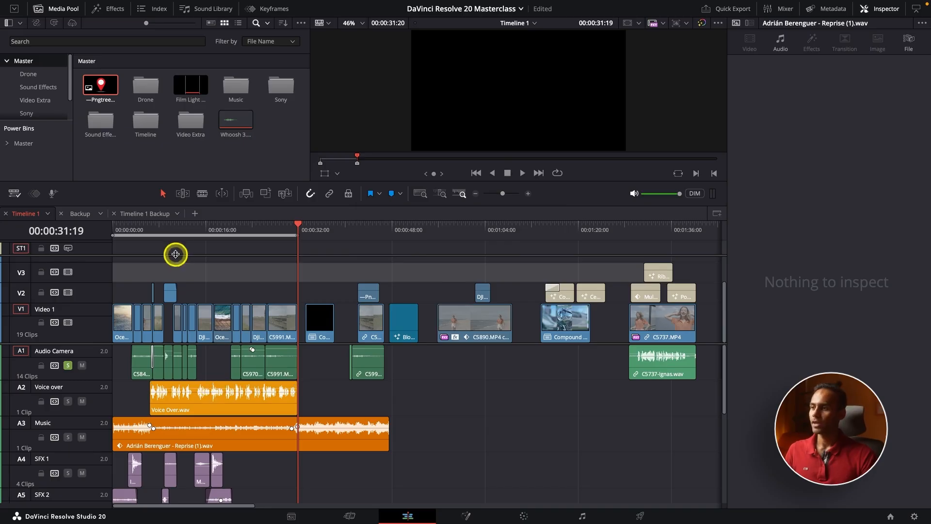
Step: Resize the timeline's track sections so the subtitle track and video tracks V1 to V5 fit above the audio tracks
mouse_move(174, 255)
mouse_down()
mouse_move(174, 287)
mouse_move(178, 271)
mouse_up()
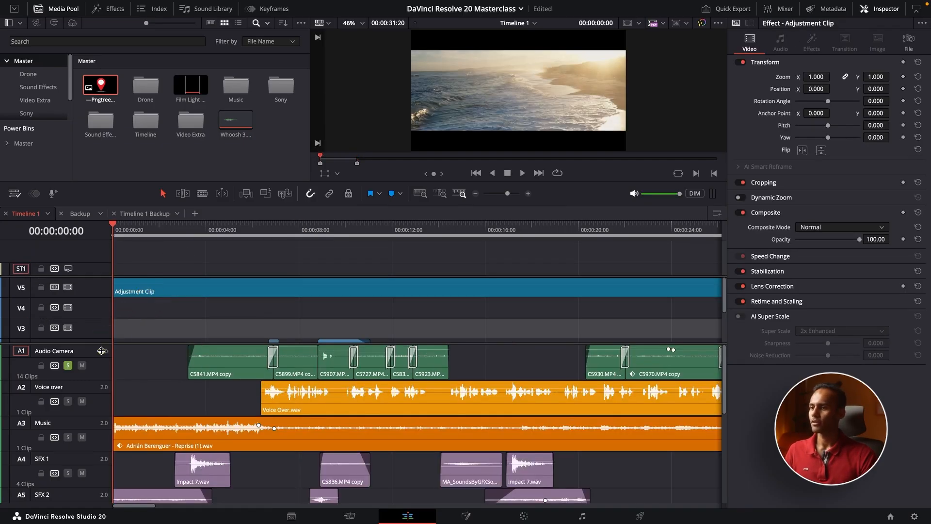
drag(93, 344, 83, 385)
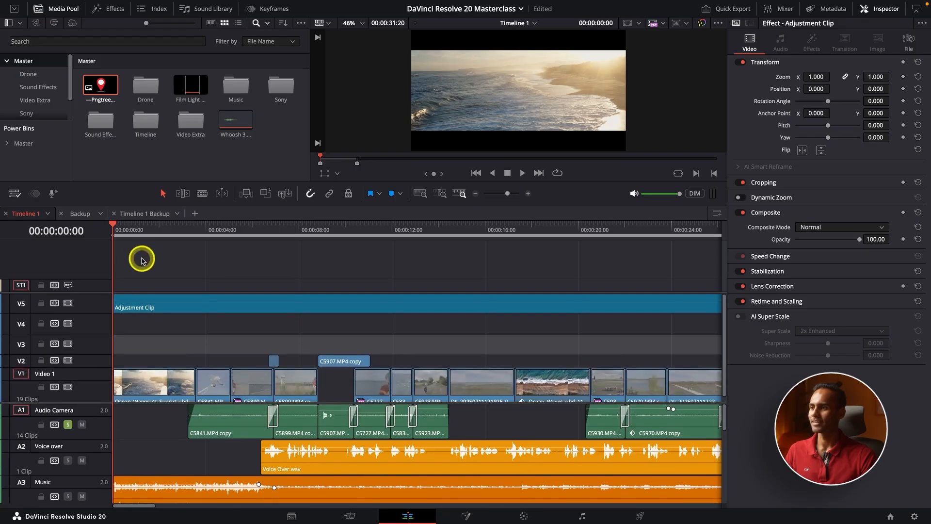
click(217, 281)
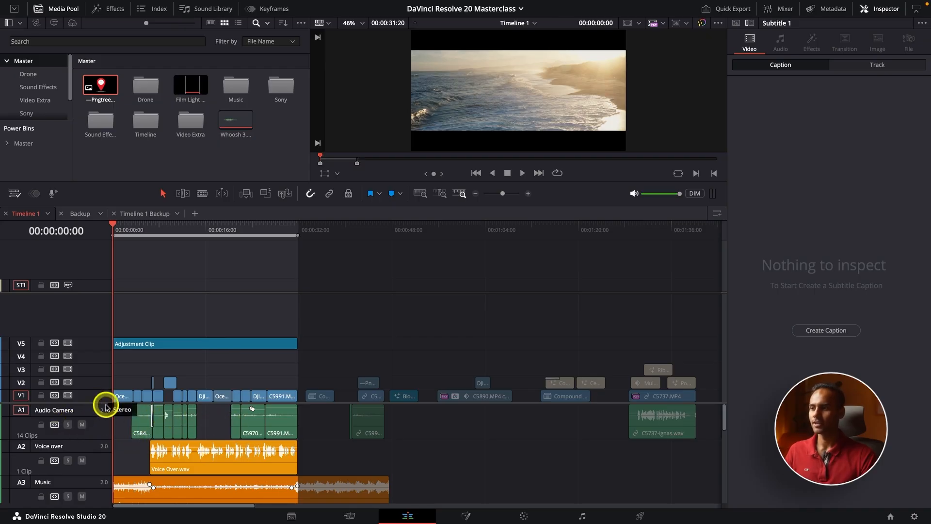
drag(93, 403, 94, 358)
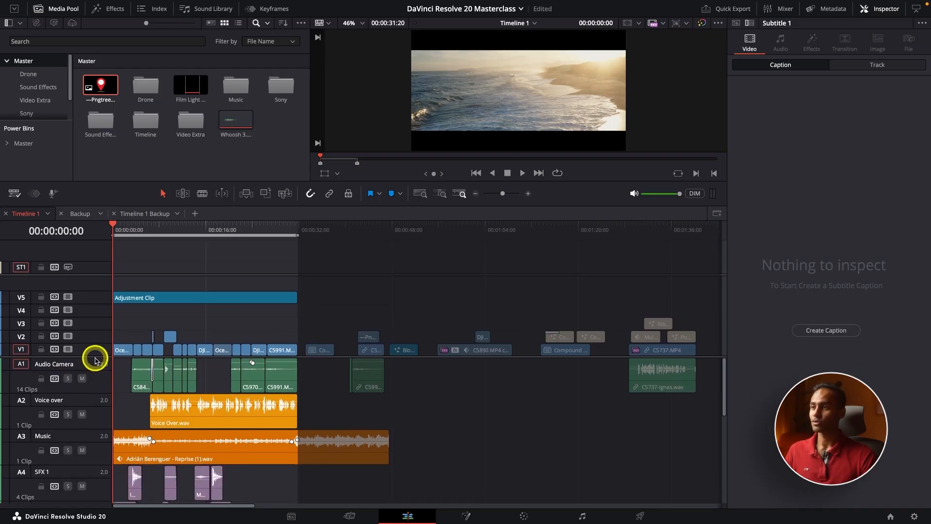
Step: Run Create Subtitles from Audio again for the marked timeline range
click(153, 6)
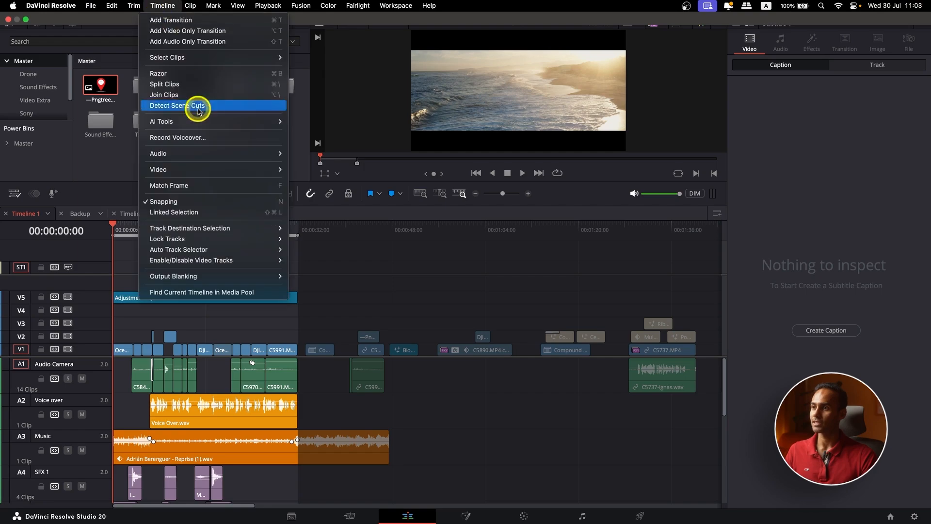
mouse_move(203, 122)
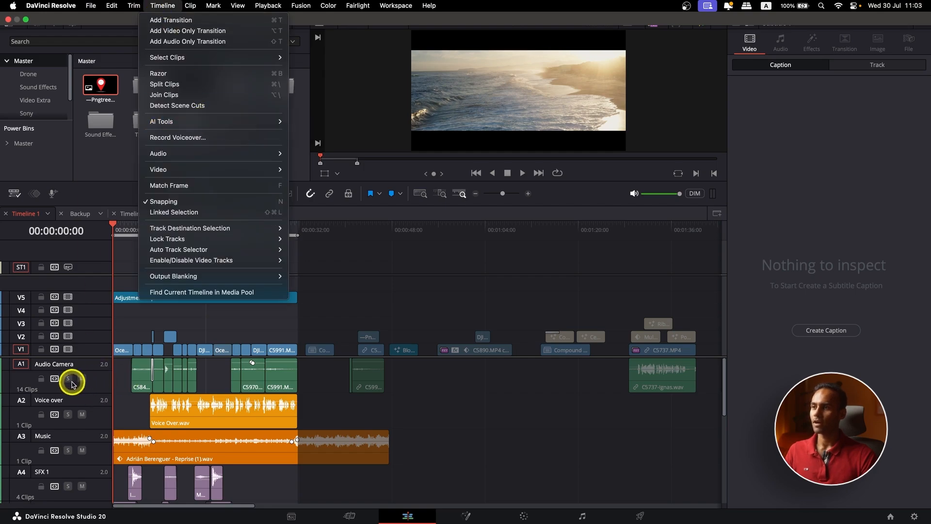
mouse_move(226, 158)
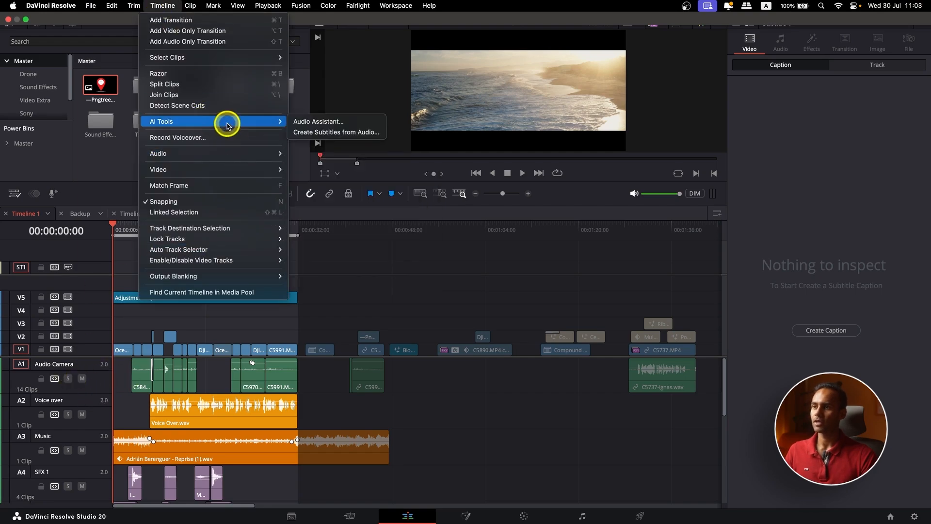
click(319, 131)
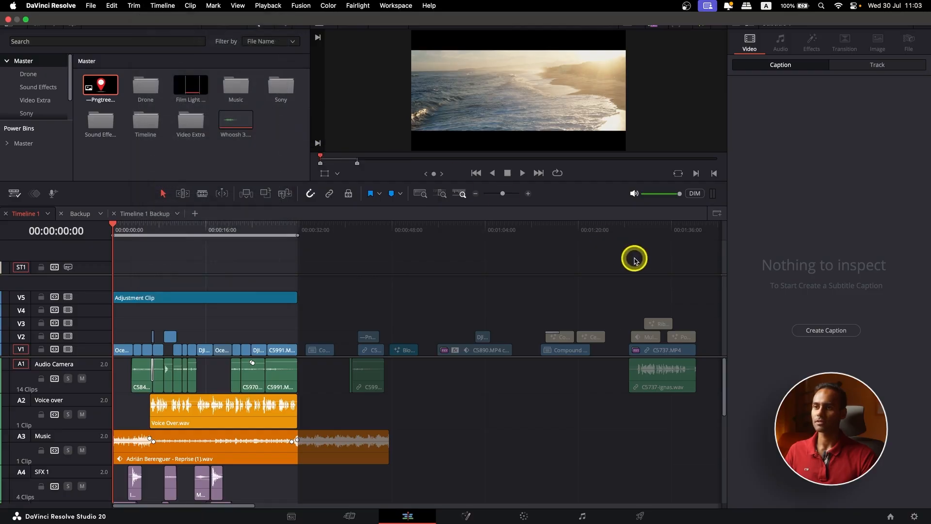
click(532, 278)
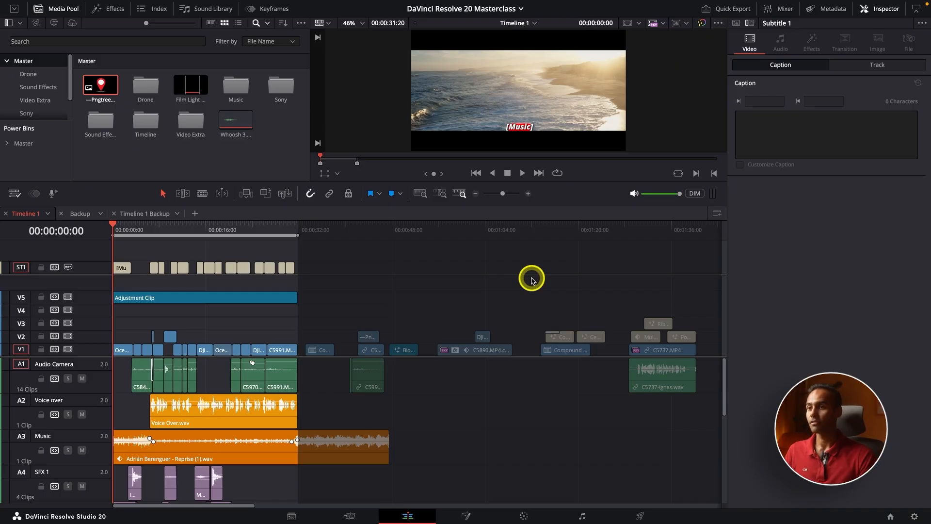
Step: Delete the [Music] caption at the start of the subtitle track
key(super+equal)
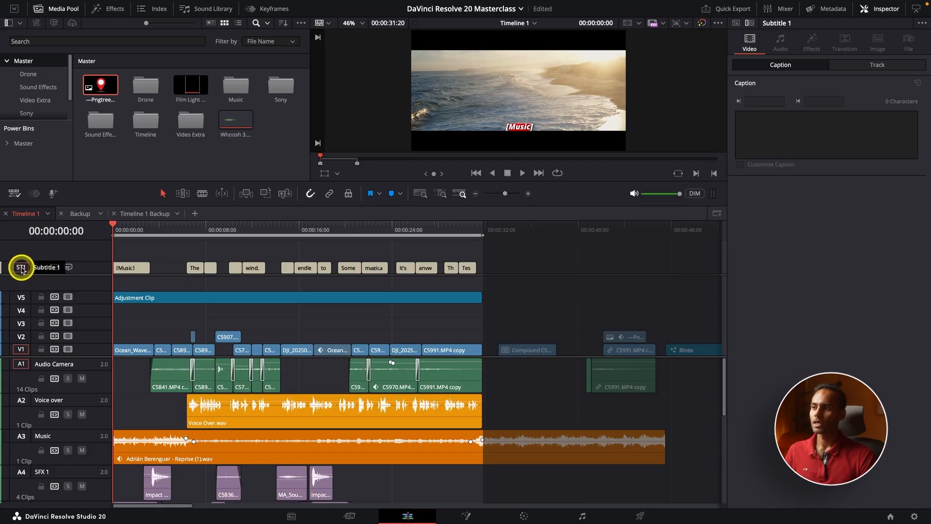
click(195, 232)
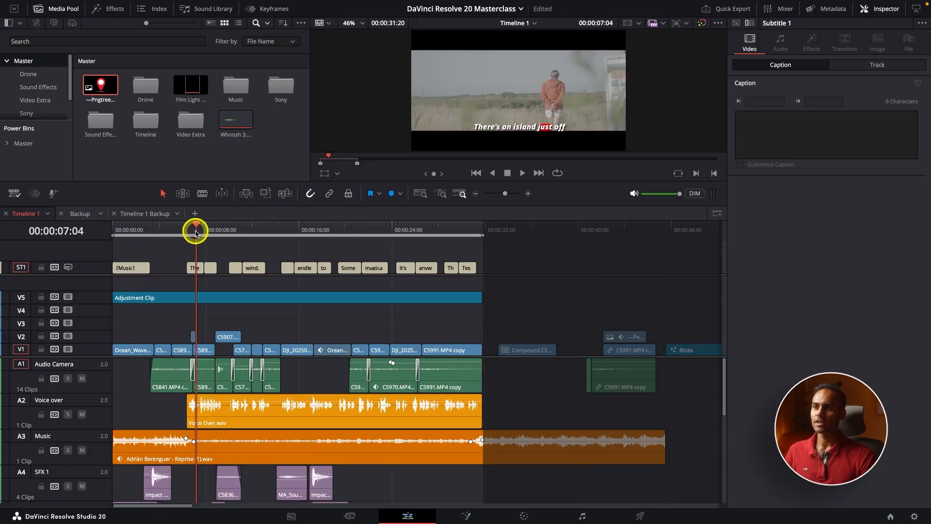
drag(196, 232, 185, 232)
click(135, 268)
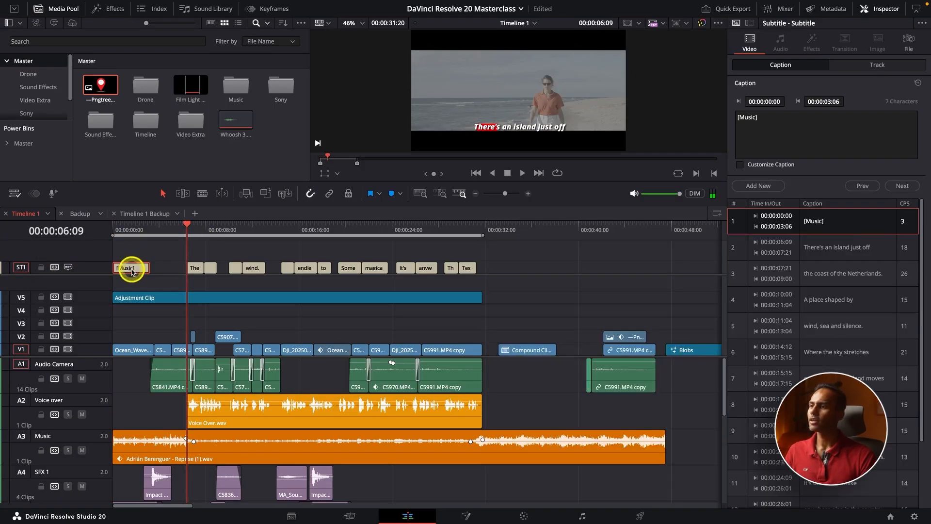
key(BackSpace)
Step: Play the timeline from 00:00:05:02 to review how the subtitles match the voice-over
click(172, 237)
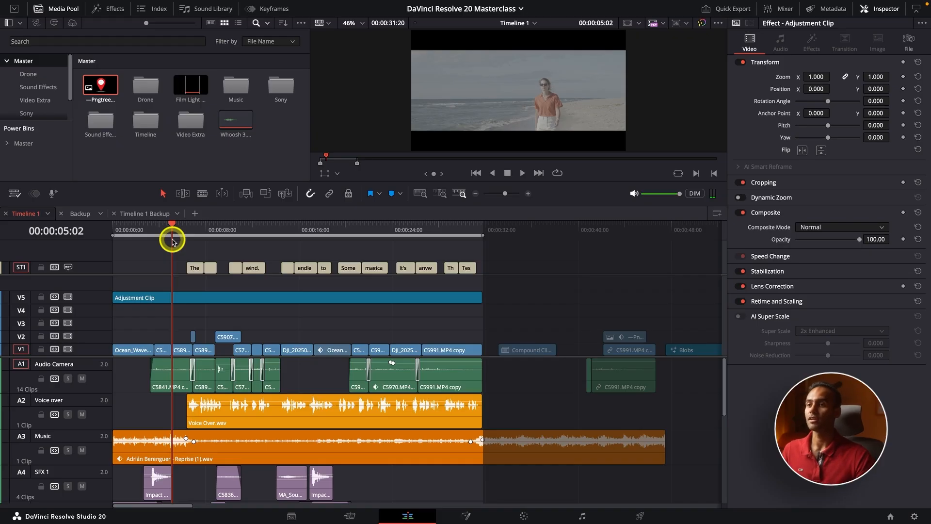
key(space)
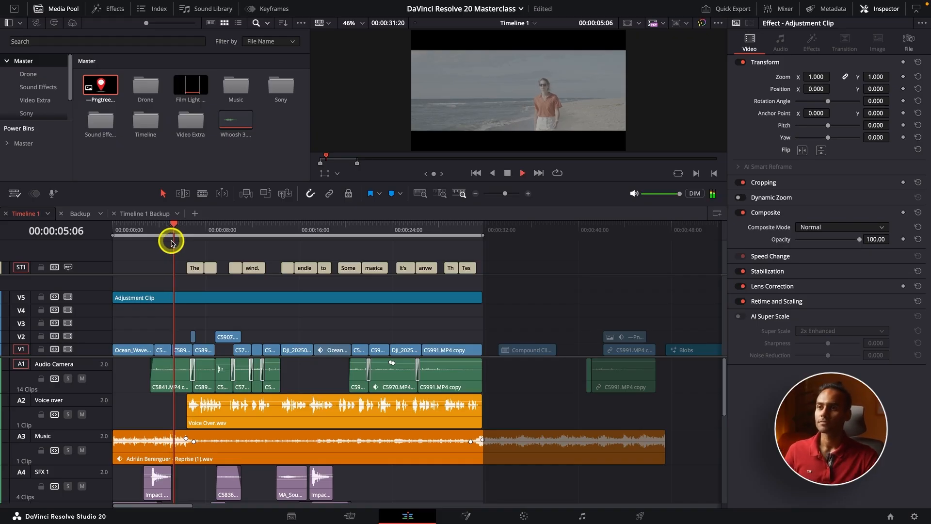
key(XF86AudioRaiseVolume)
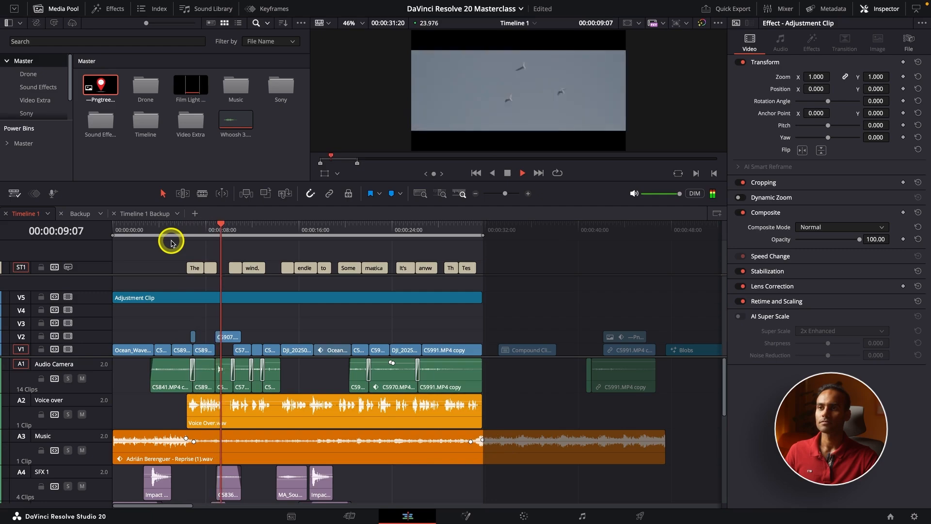
key(XF86AudioRaiseVolume)
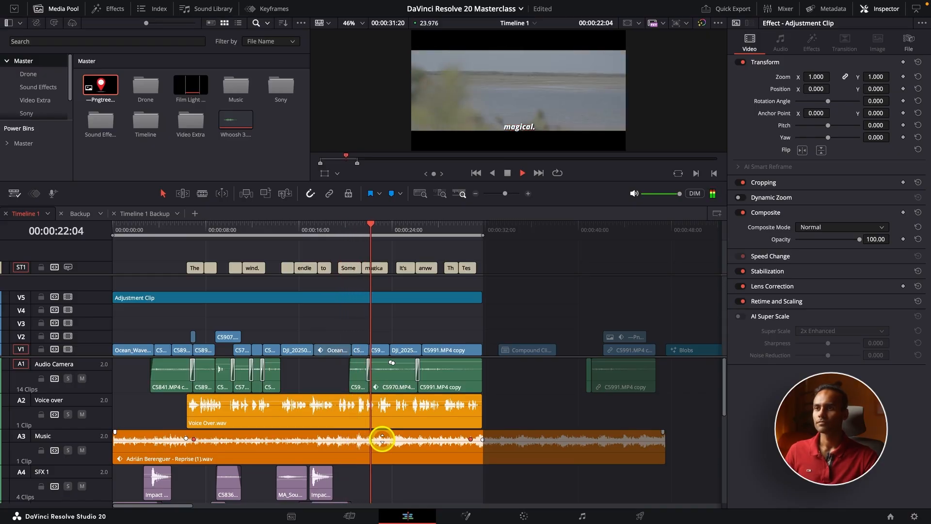
Step: Select the "There's an island just off" caption and show the style settings for its whole subtitle track
click(191, 230)
click(197, 267)
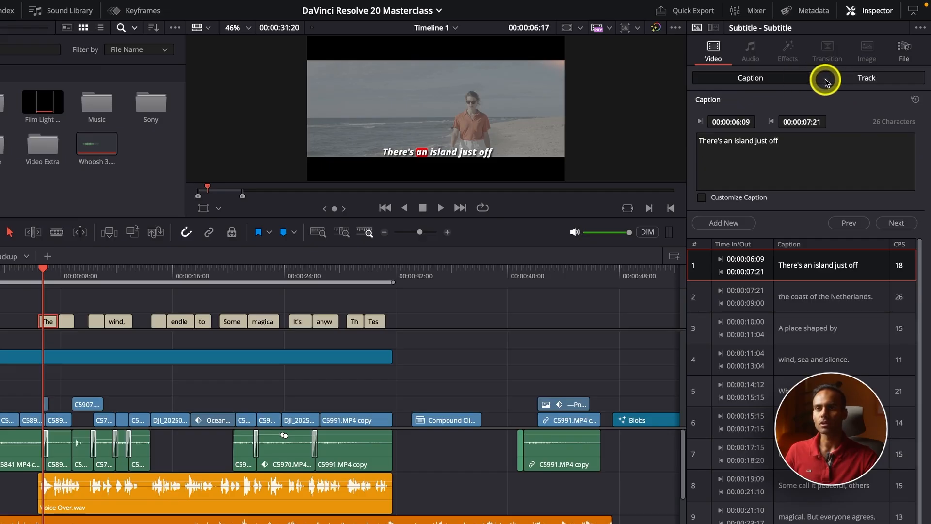
click(826, 81)
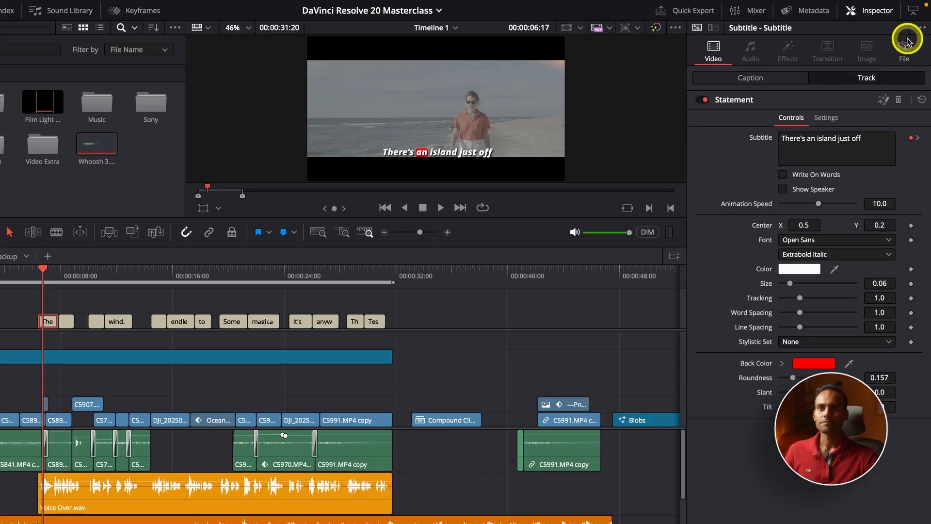
Step: Load the Youtube preset onto the subtitle track and play the timeline around the first caption to check its look
click(921, 28)
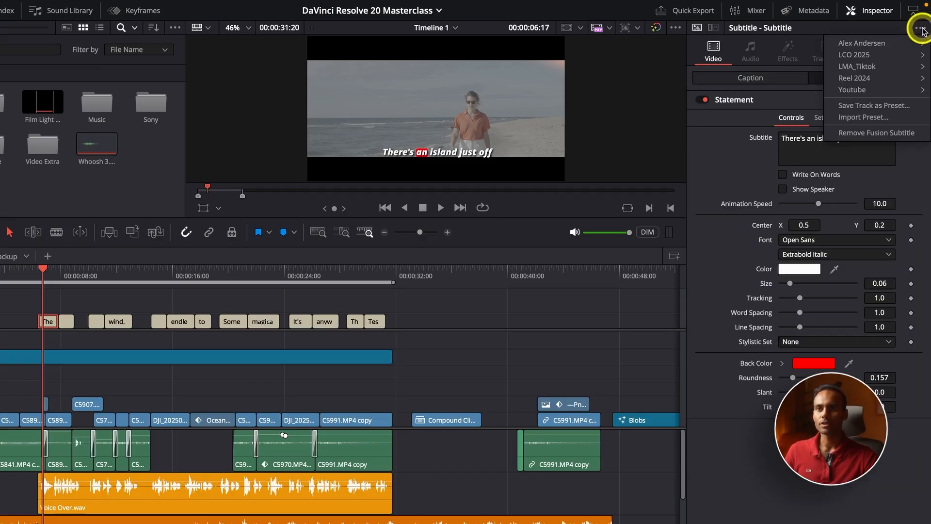
mouse_move(893, 77)
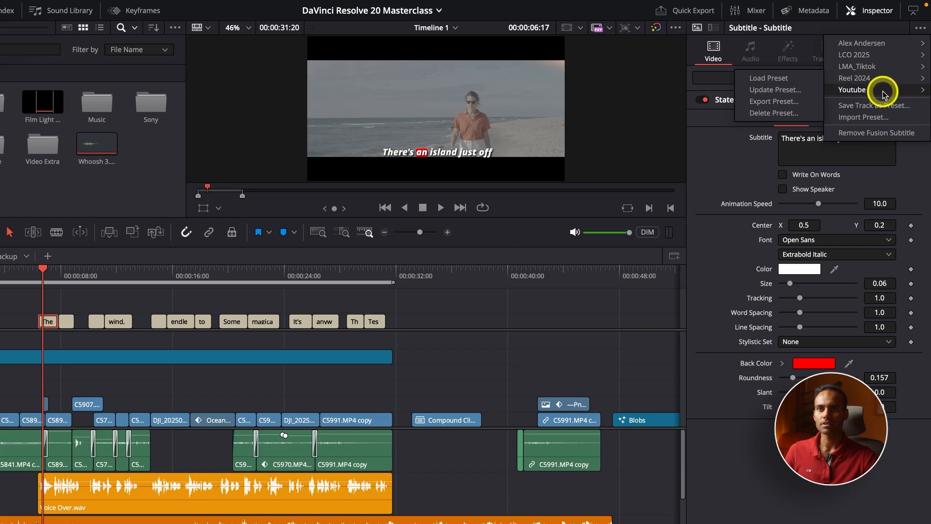
click(787, 90)
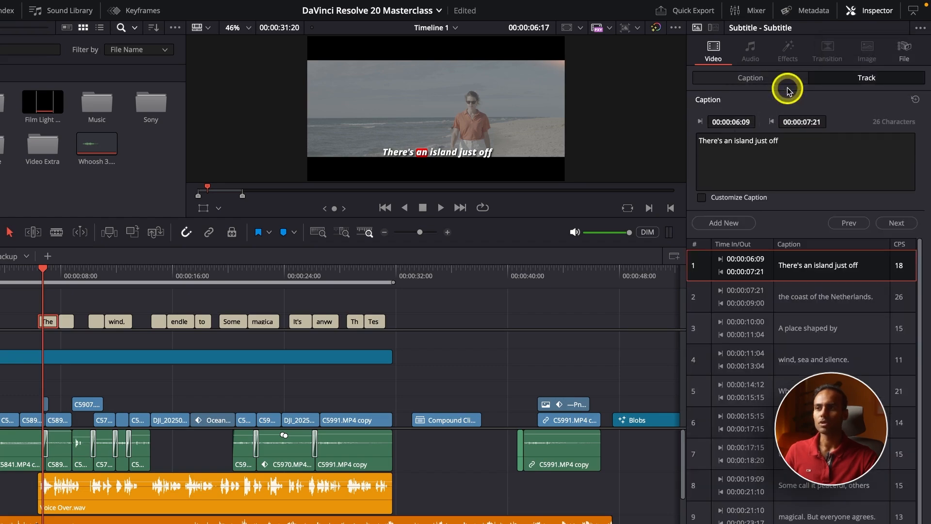
click(94, 304)
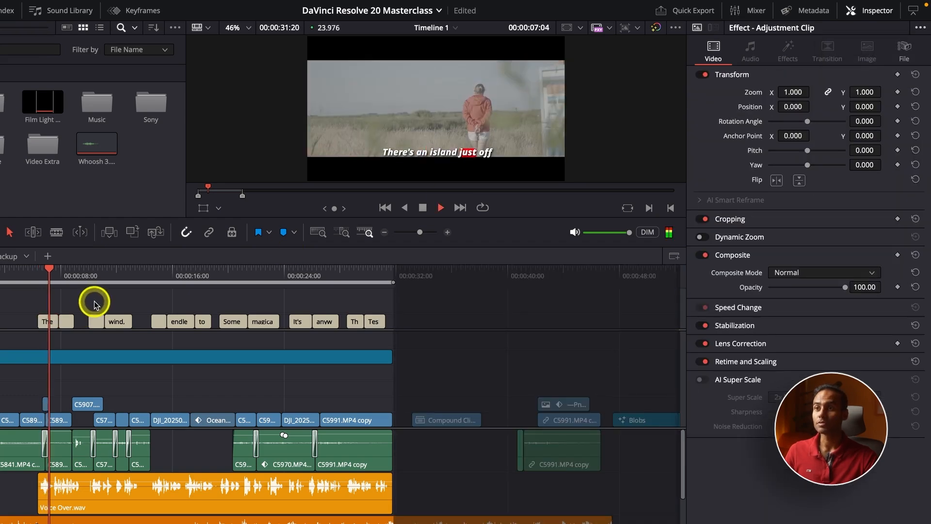
click(46, 321)
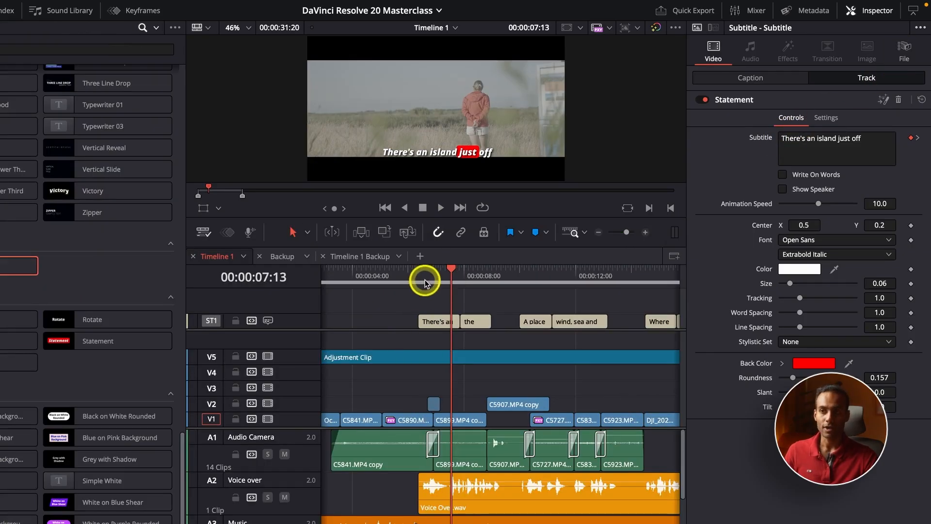
Step: Select the "There's an island just off" caption and remove the Statement animation from the whole subtitle track
click(425, 283)
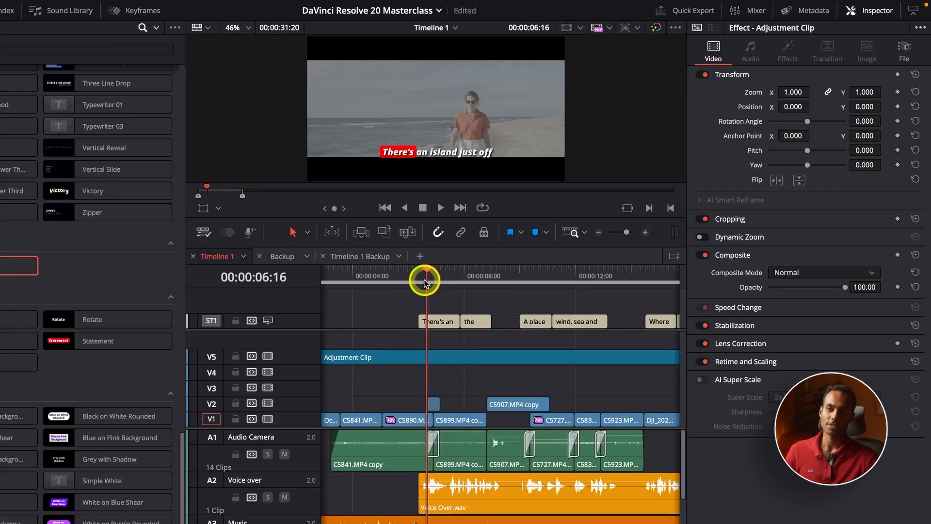
click(431, 318)
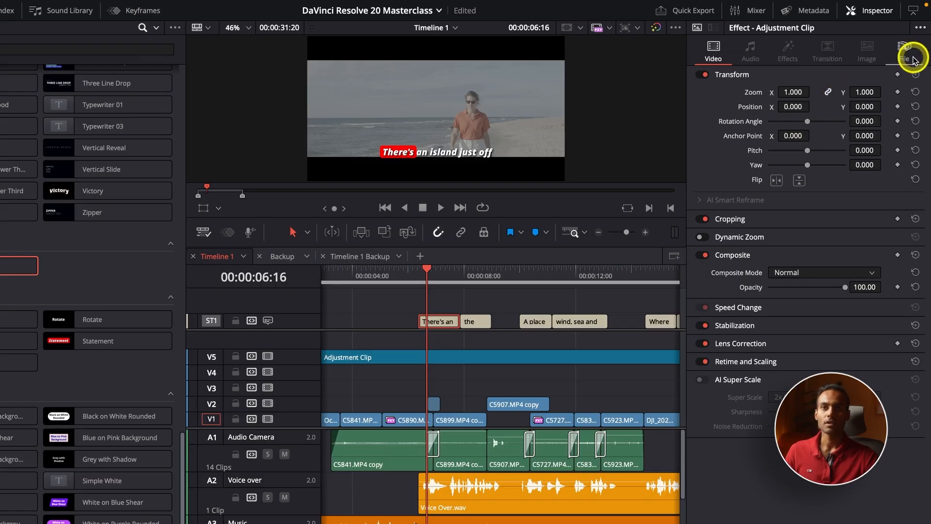
click(472, 320)
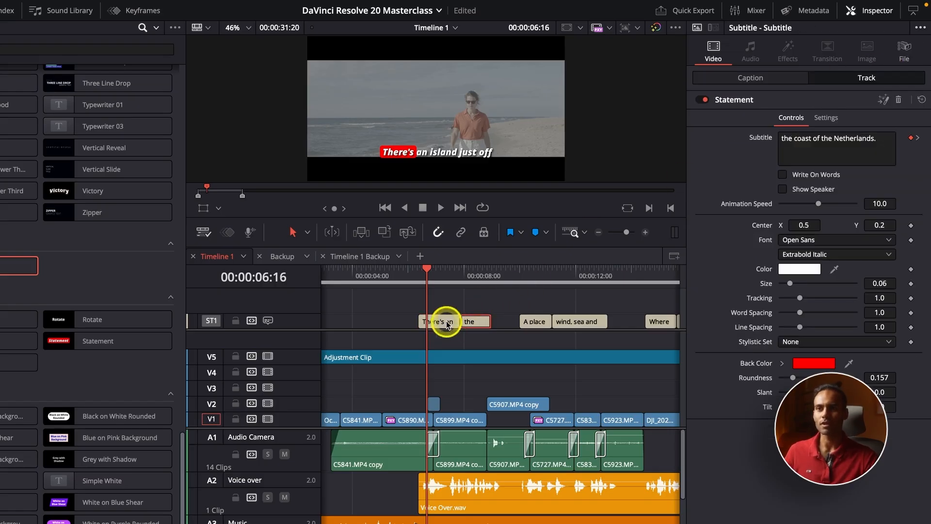
click(443, 321)
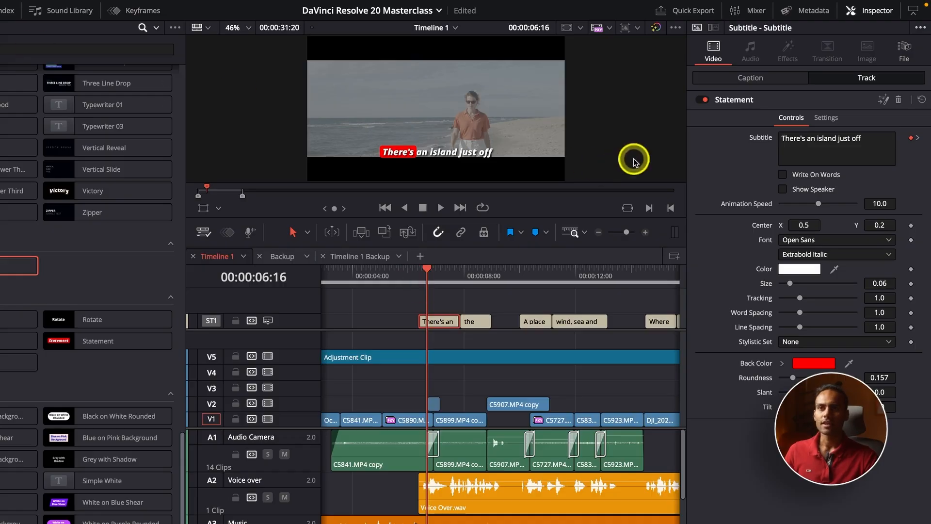
click(751, 79)
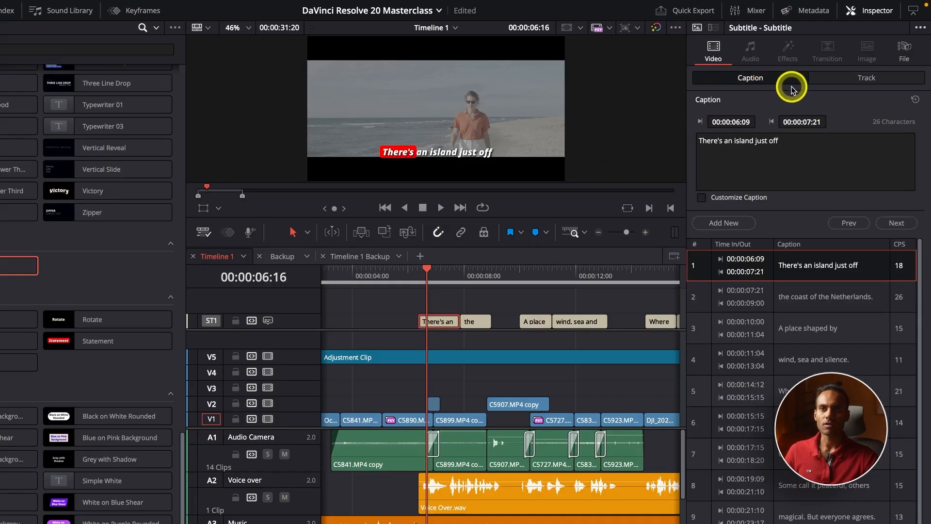
click(830, 79)
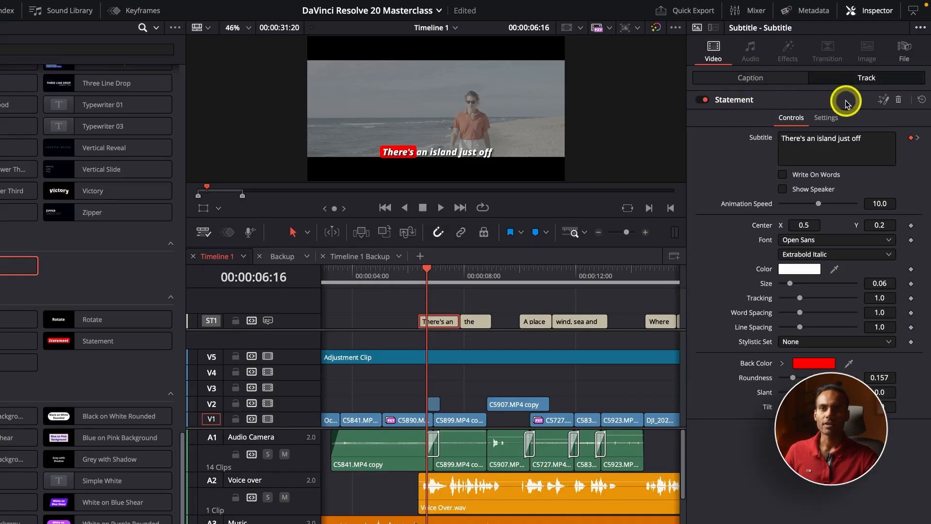
click(899, 100)
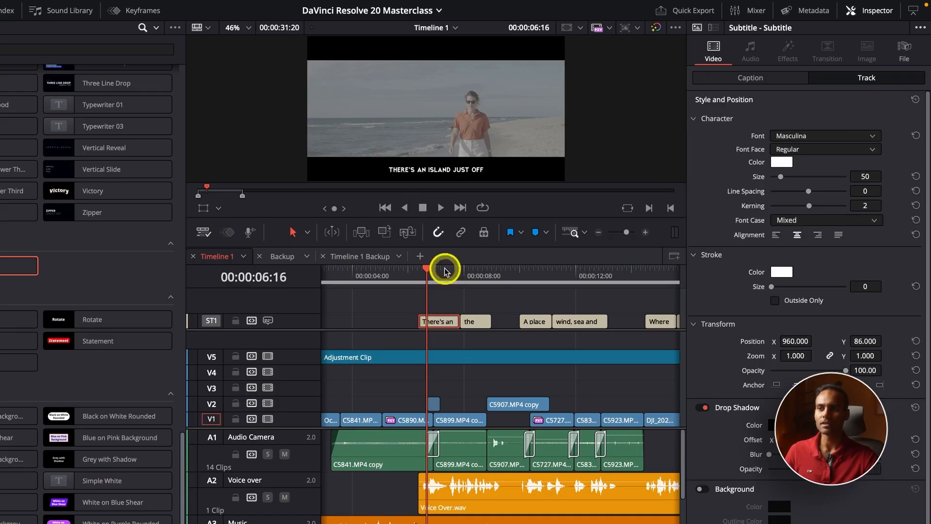
Step: Place the playhead at the start of the first caption and load the first saved preset onto the subtitle track
click(415, 278)
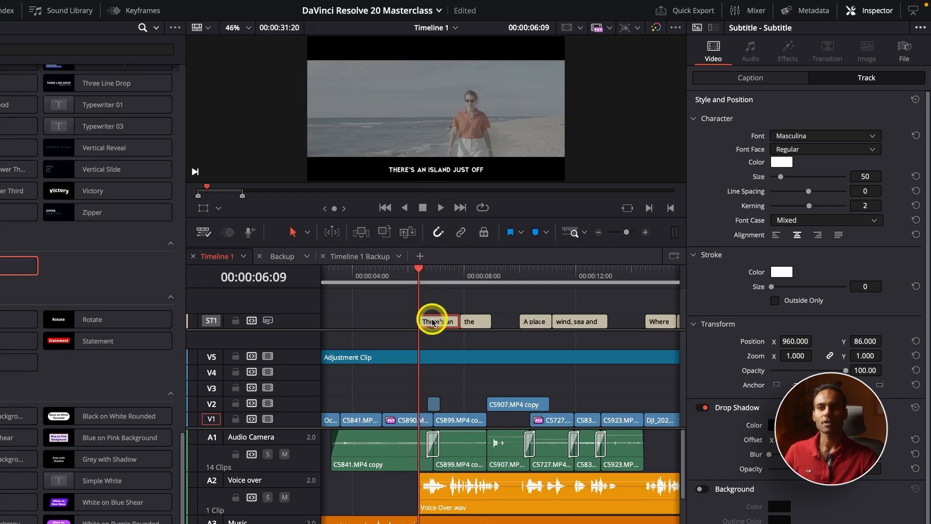
click(919, 29)
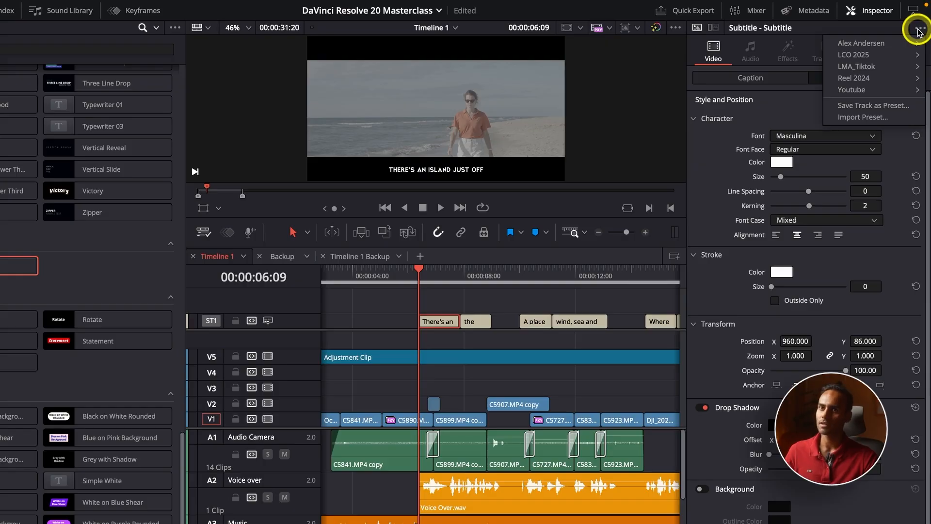
mouse_move(903, 42)
click(800, 39)
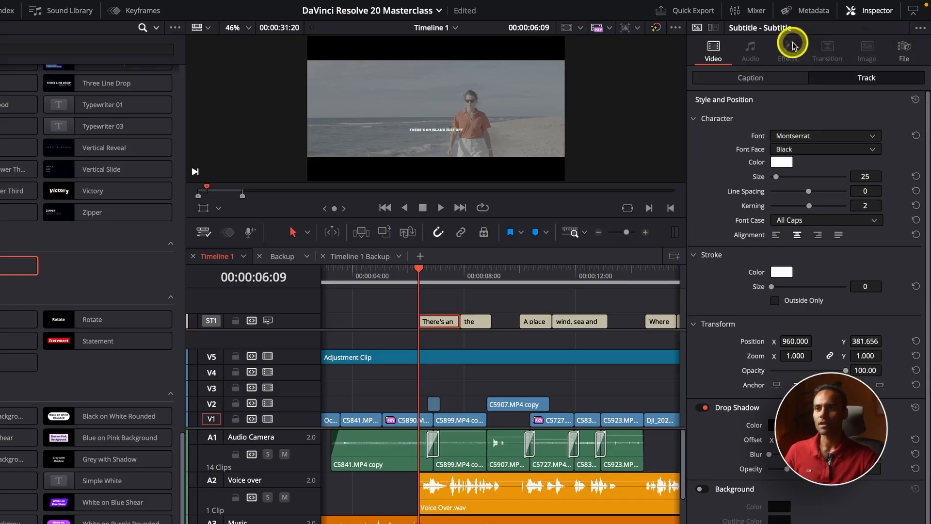
Step: Load the Youtube preset onto the subtitle track and play the timeline from the first caption to review the style
click(919, 29)
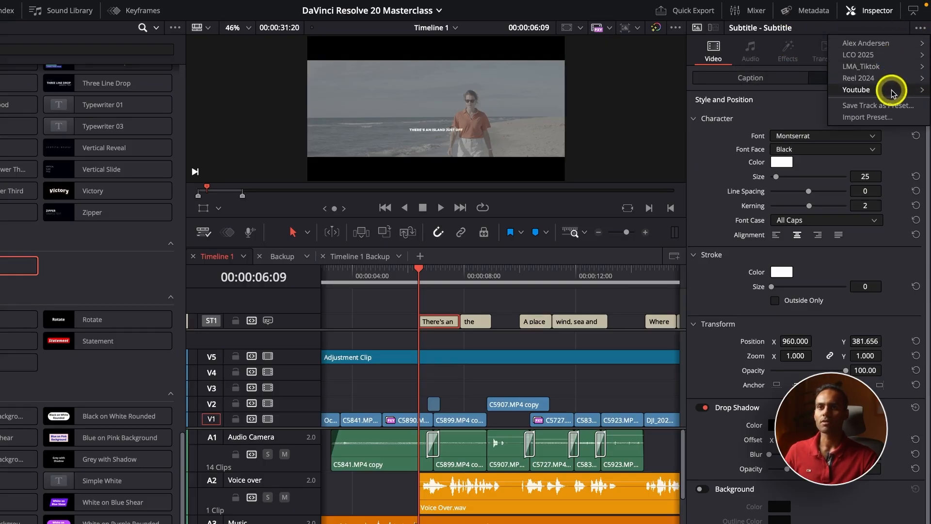
mouse_move(877, 93)
click(809, 90)
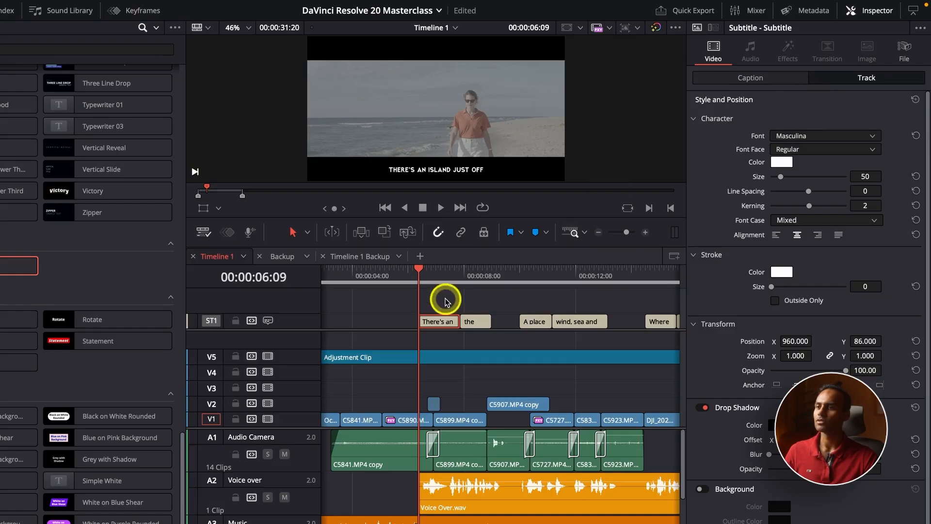
drag(443, 281, 417, 285)
key(space)
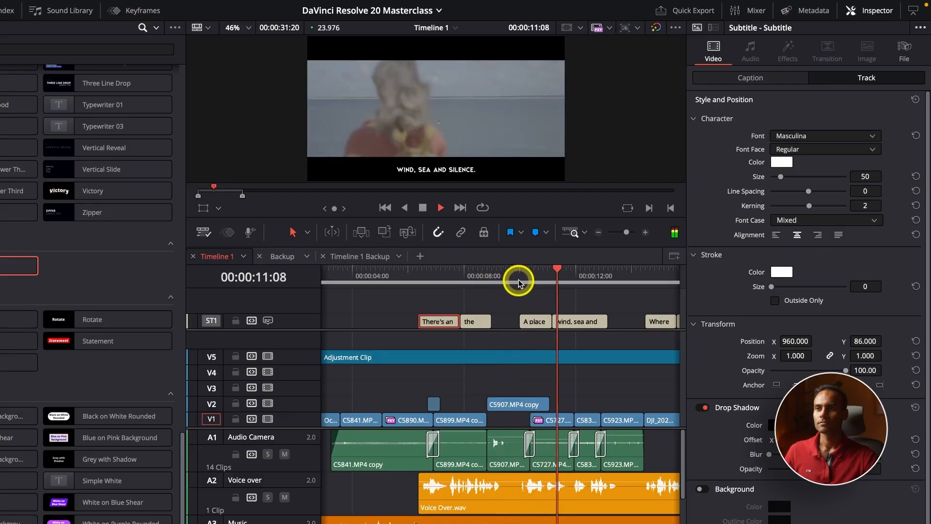
key(space)
Step: Select the "wind, sea and silence." caption and set the font size of its whole subtitle track to 135
click(578, 320)
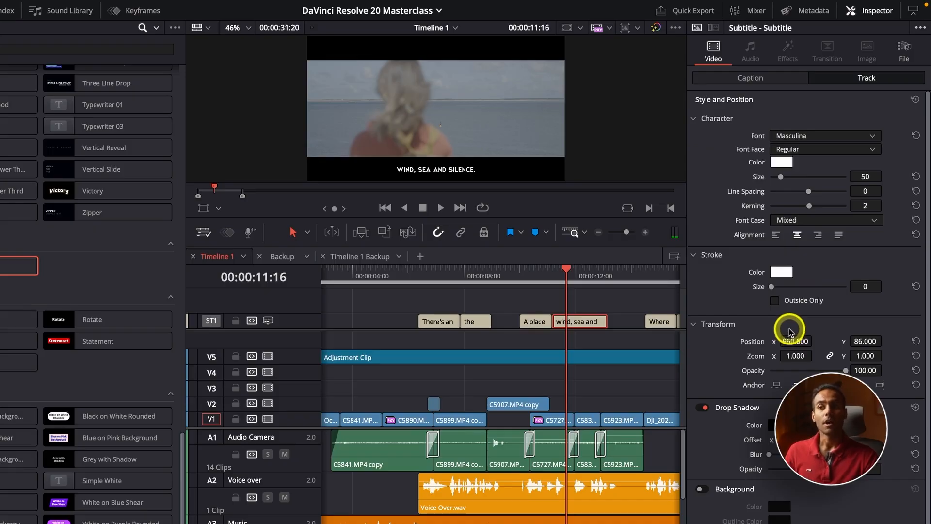
key(ctrl+minus)
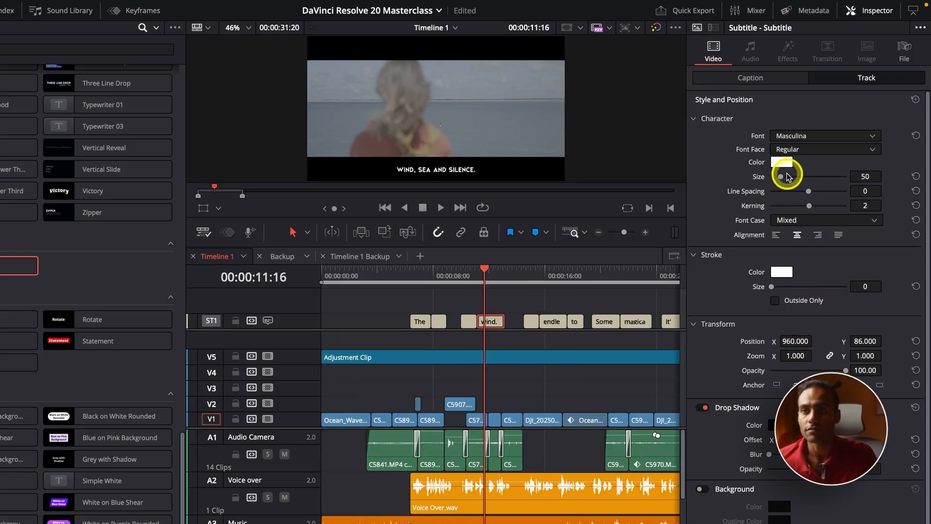
mouse_move(786, 177)
mouse_down()
mouse_move(778, 175)
mouse_move(797, 177)
mouse_up()
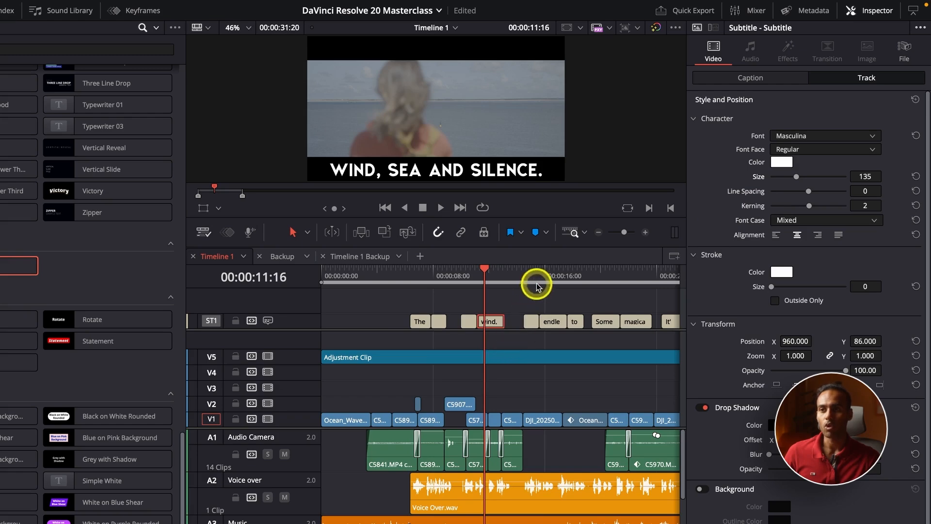
Step: Check the enlarged text on several captions along the timeline and undo the font size change
click(582, 280)
key(ctrl+minus)
click(475, 282)
key(ctrl+equal)
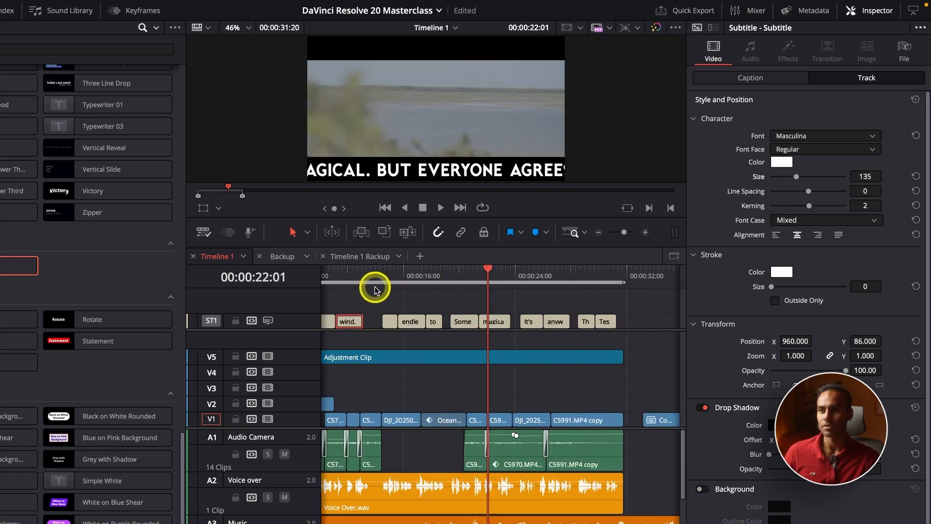
click(391, 284)
key(ctrl+minus)
key(ctrl+z)
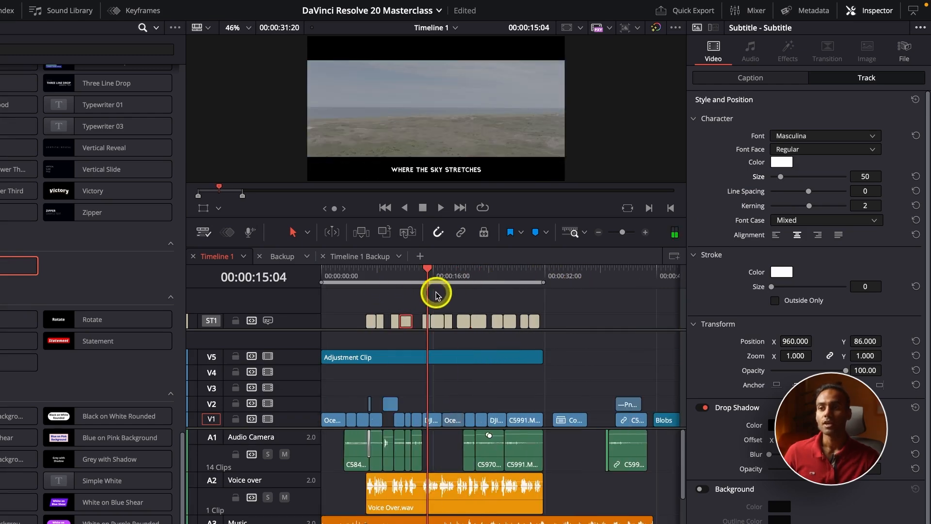
Step: Reduce the effects library to half height so the timeline spans the full width, and enlarge the viewer and the video track area
key(ctrl+equal)
click(395, 278)
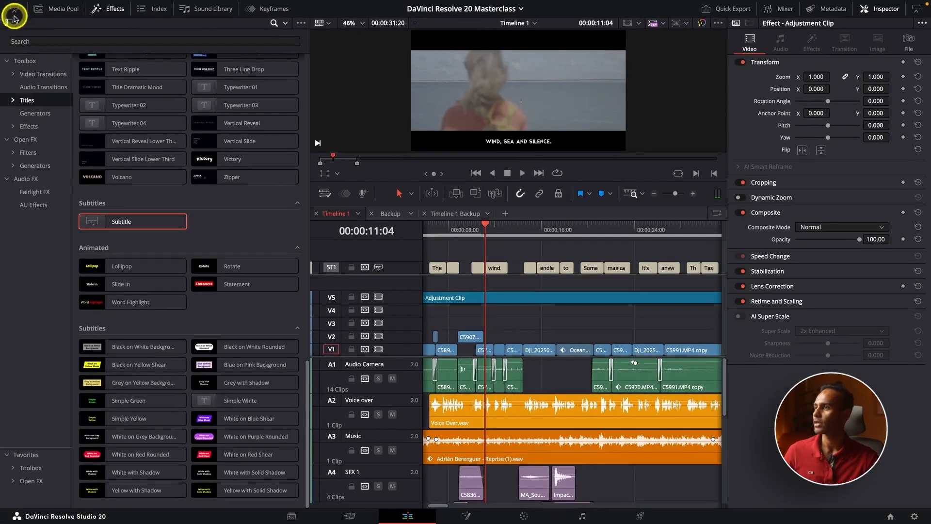
click(13, 9)
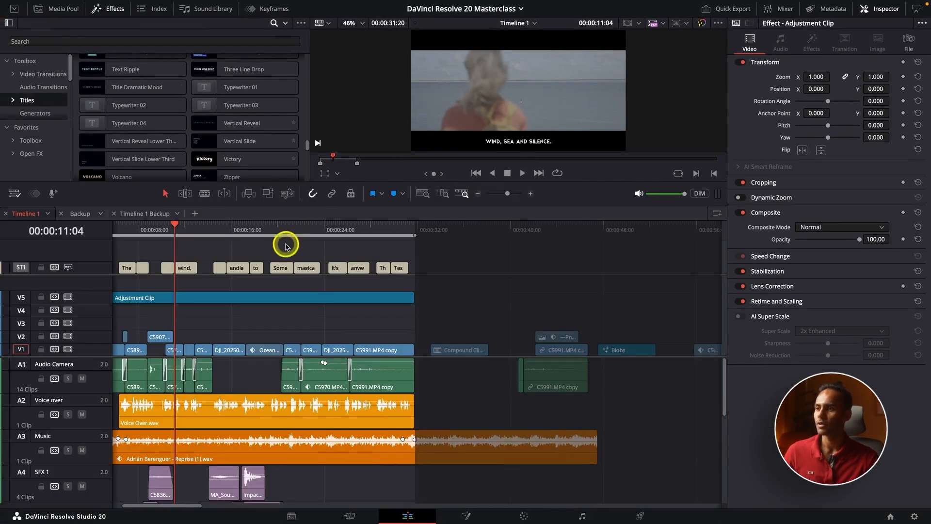
scroll(186, 272, up, 5)
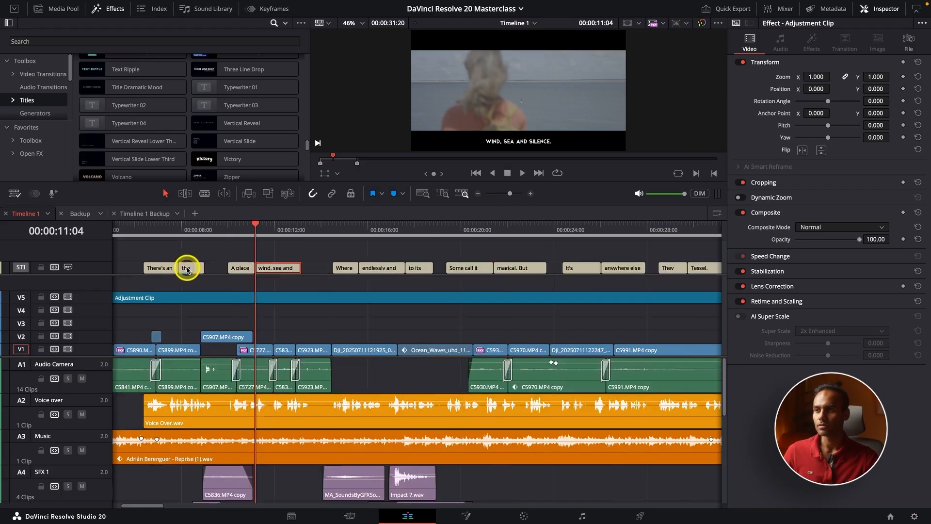
click(354, 234)
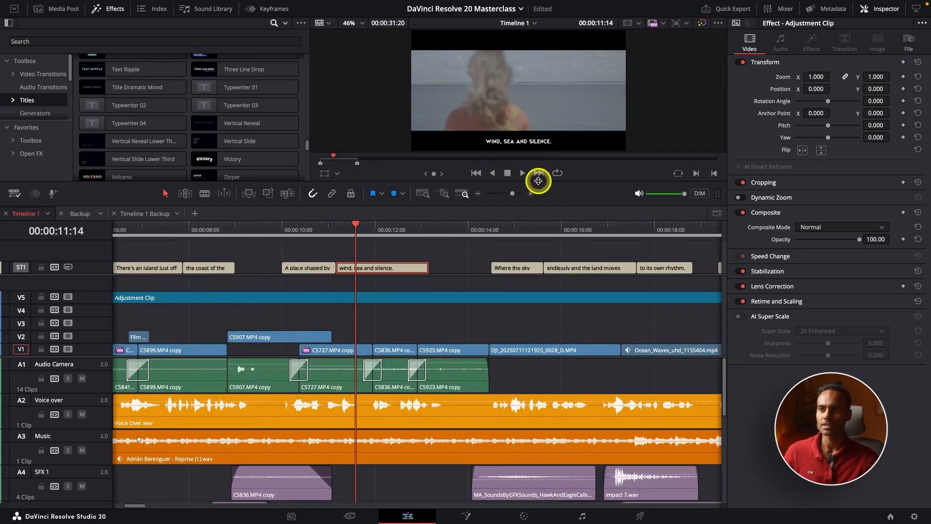
drag(539, 180, 537, 207)
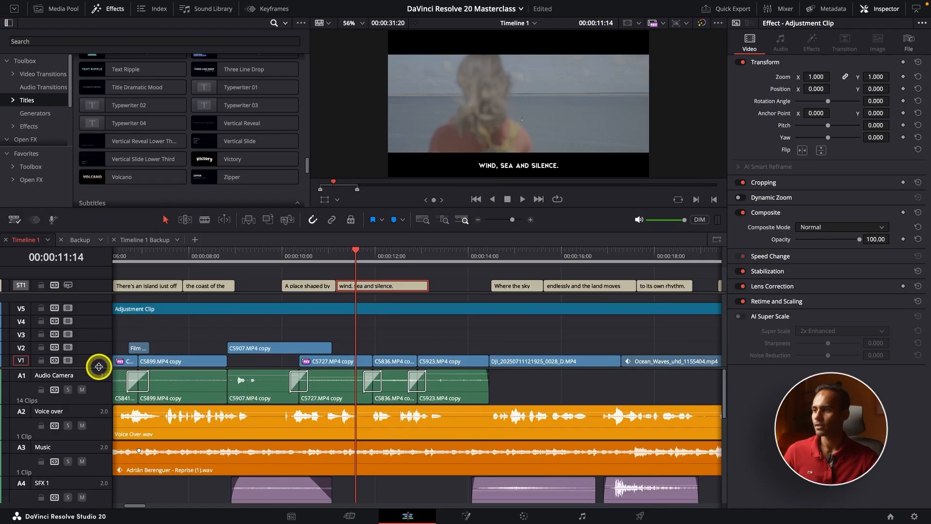
drag(99, 366, 93, 409)
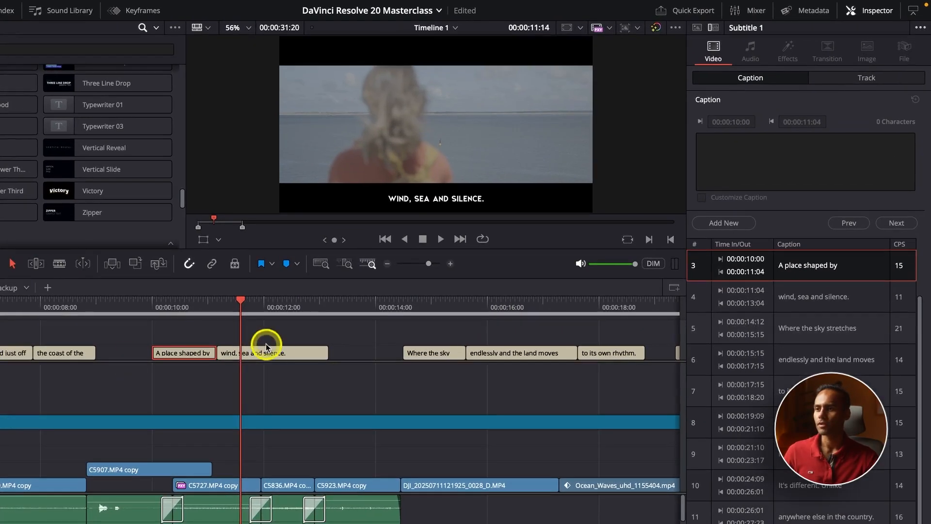
Step: Enable Customize Caption for the "wind, sea and silence." caption and set its color to yellow
click(360, 294)
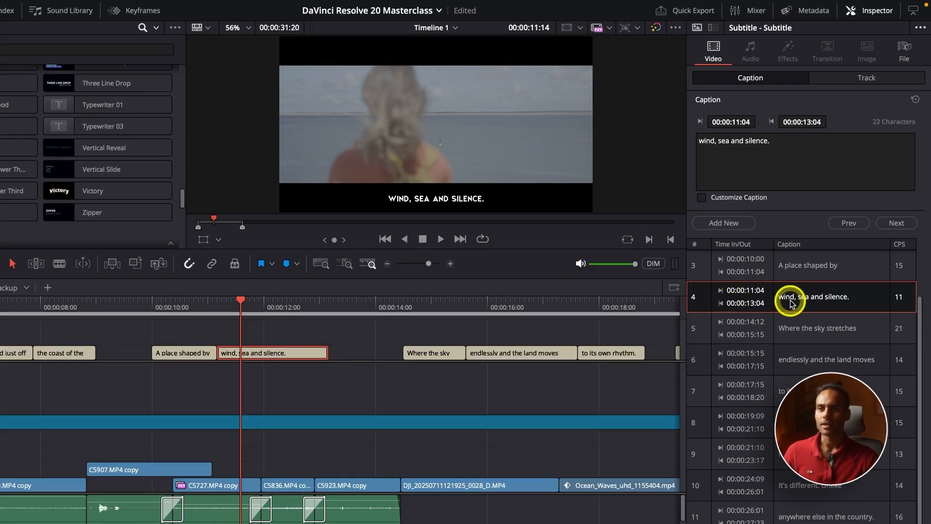
click(719, 199)
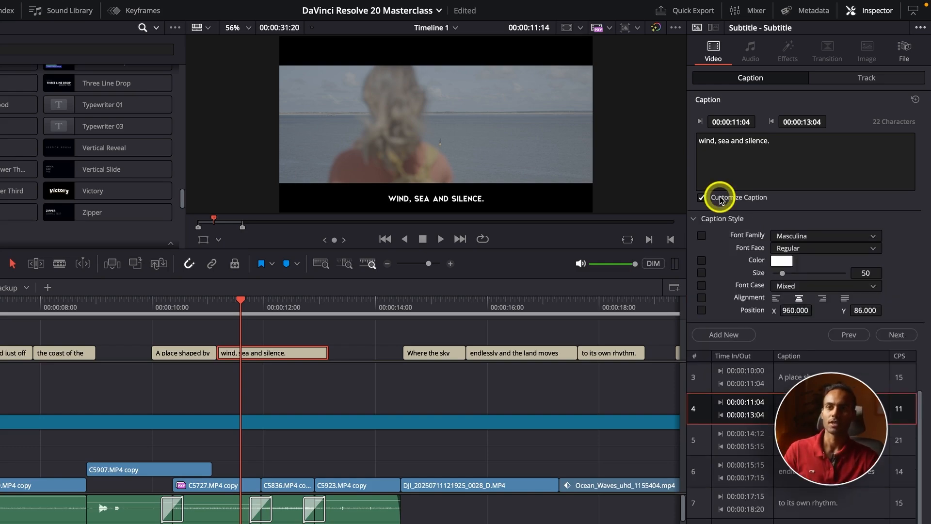
click(782, 261)
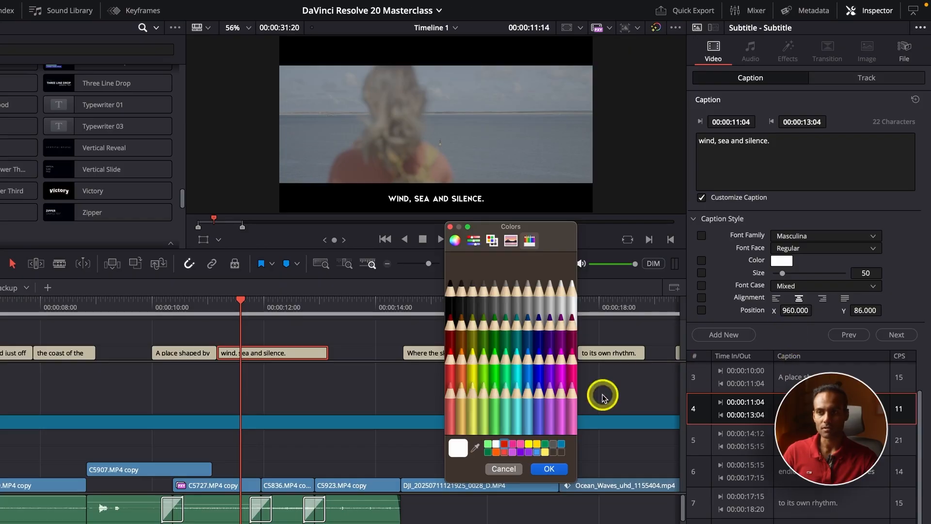
click(538, 444)
click(549, 469)
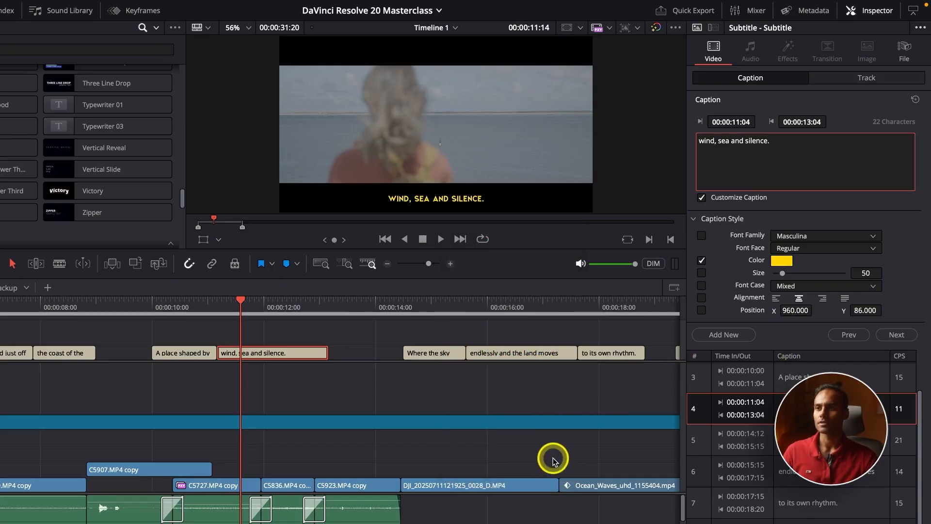
Step: Play the timeline from the "A place shaped by" caption into the next one to compare their text colors
click(187, 316)
key(space)
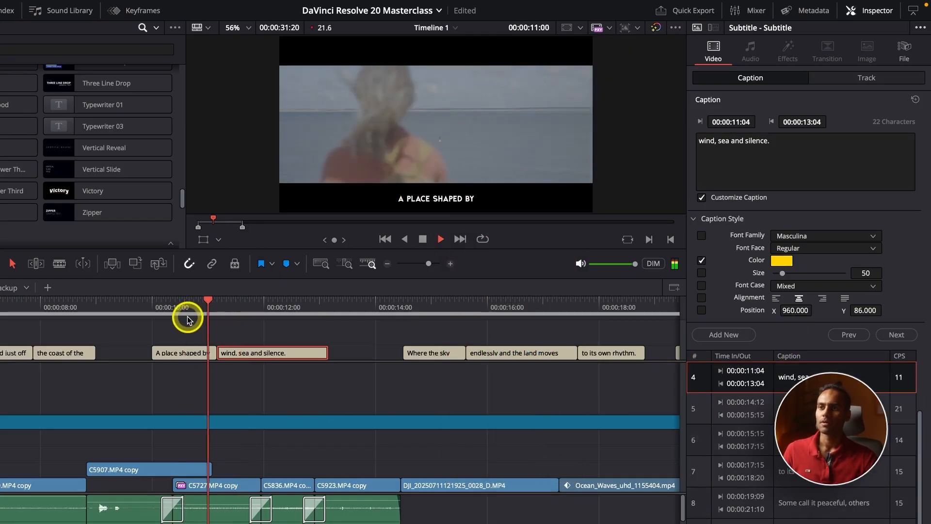
key(space)
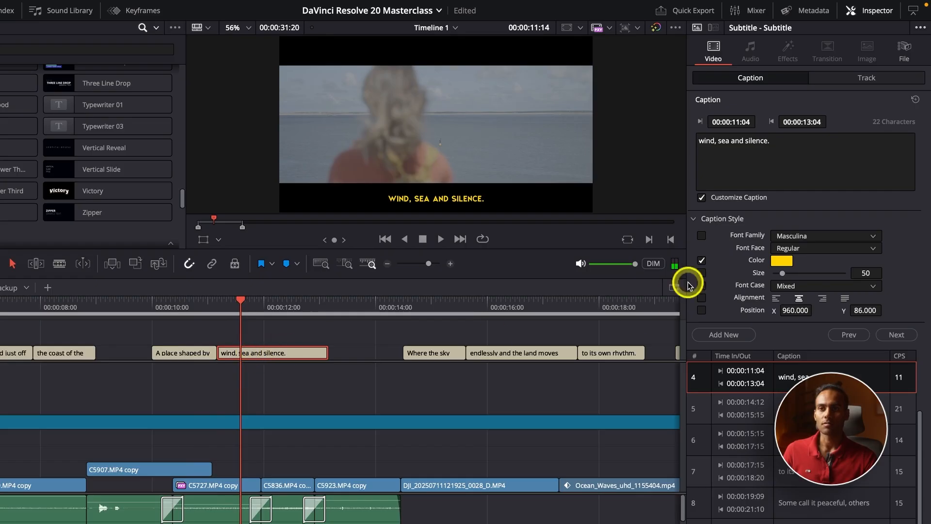
Step: Set the "wind, sea and silence." caption's size to 150 and play from the preceding caption to compare them
drag(775, 278, 784, 270)
click(228, 317)
click(193, 313)
key(space)
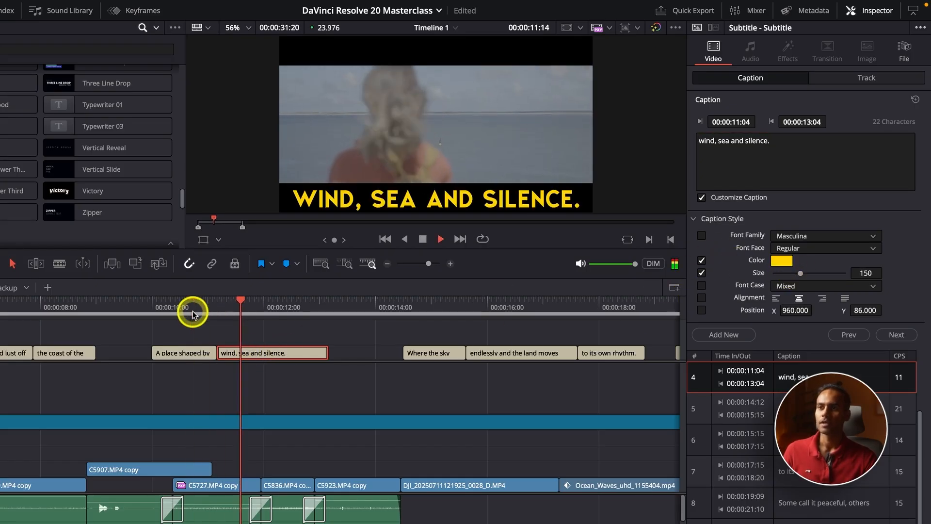
key(space)
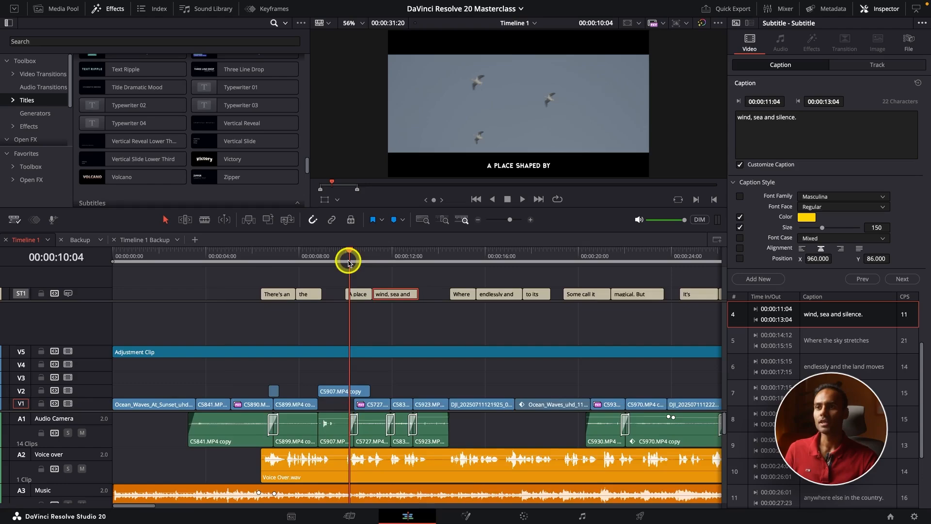
Step: Apply the Yellow with Shadow subtitle preset to the whole ST1 subtitle track
scroll(347, 258, down, 3)
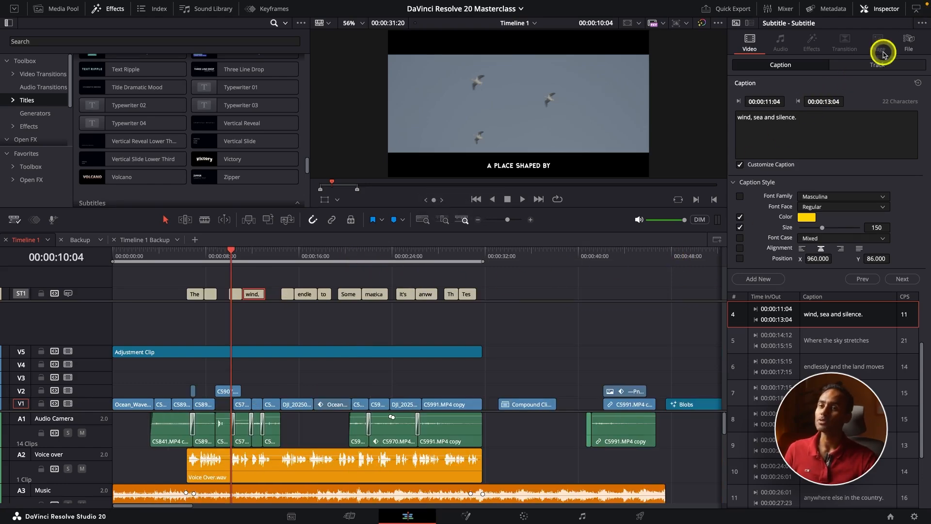
click(420, 263)
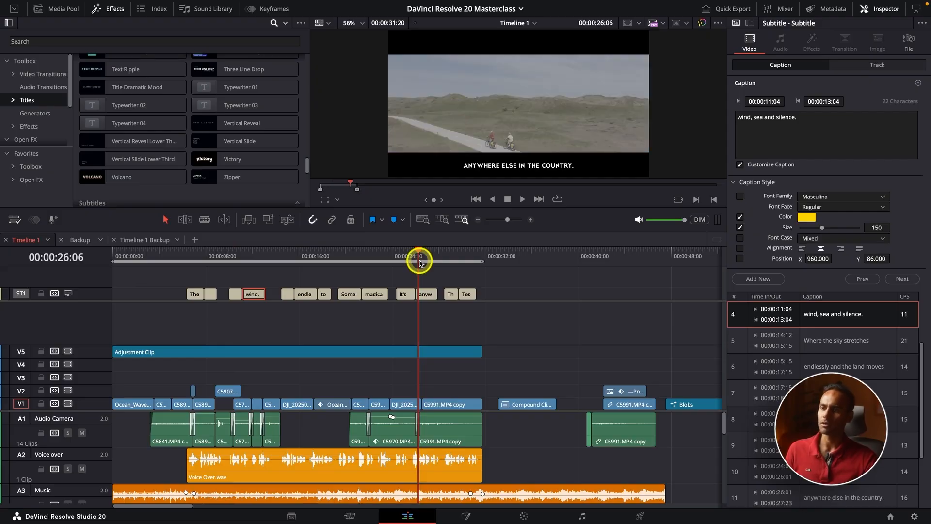
scroll(433, 275, down, 2)
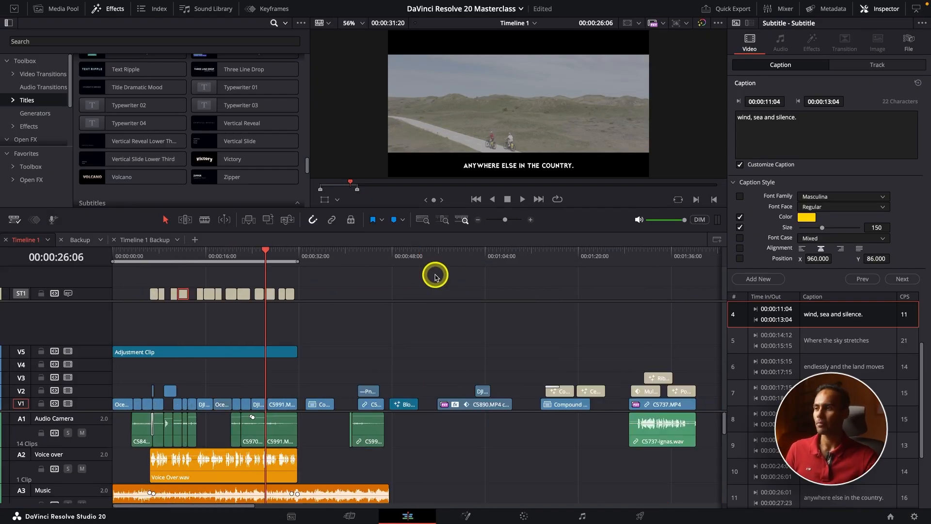
scroll(105, 153, down, 5)
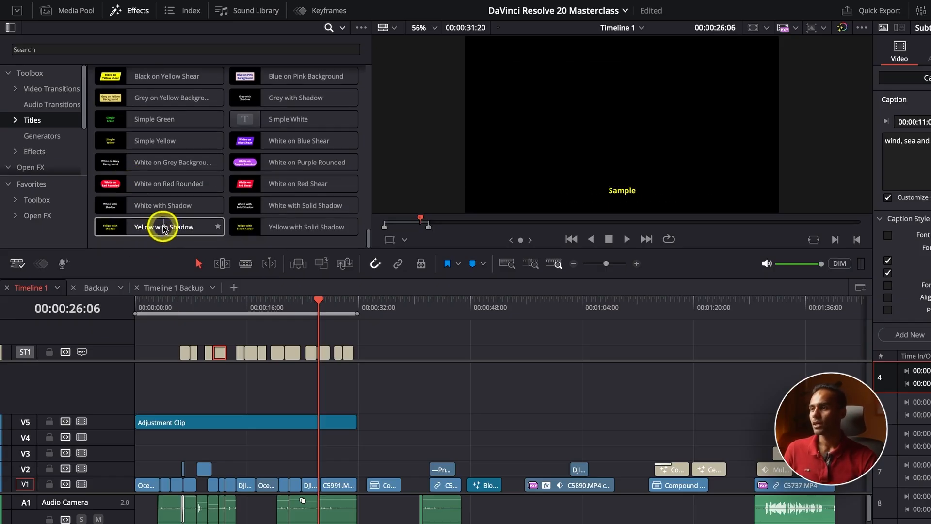
drag(169, 228, 110, 354)
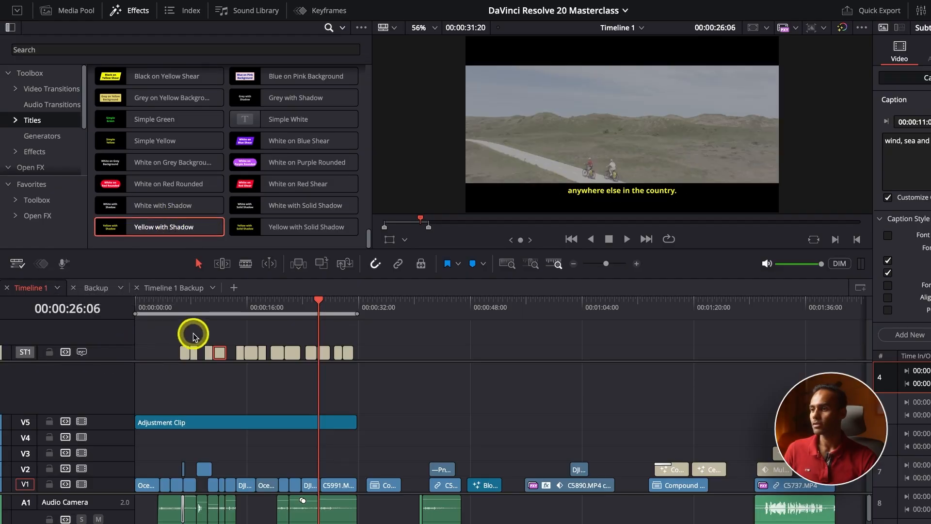
Step: Play the timeline through to the "Where the sky stretches" caption to check the preset's look
click(210, 312)
key(space)
key(ctrl+equal)
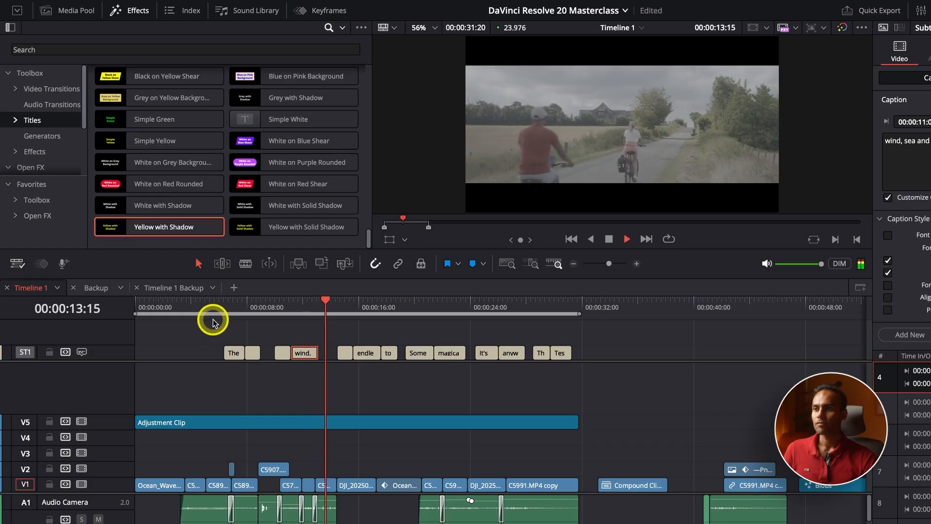
key(space)
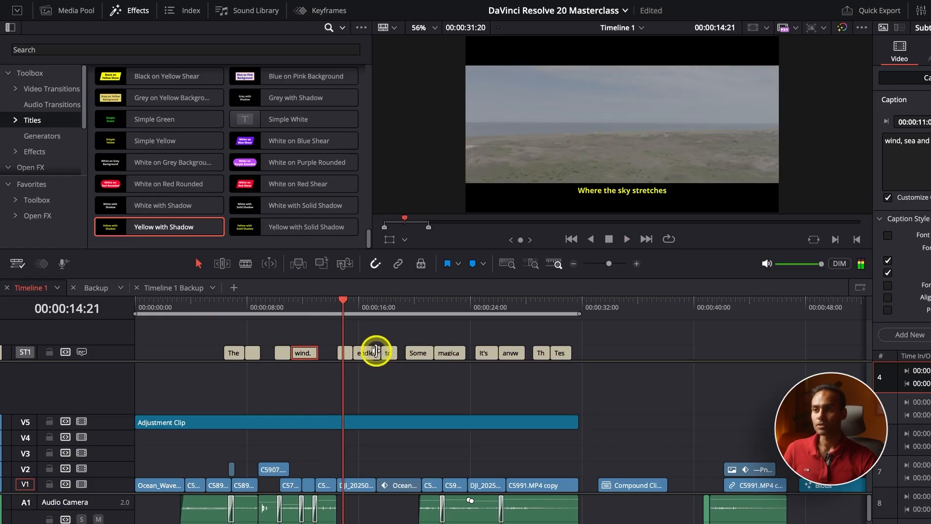
Step: Remove the Yellow with Shadow preset from the subtitle track and review the track's standard style settings
click(347, 353)
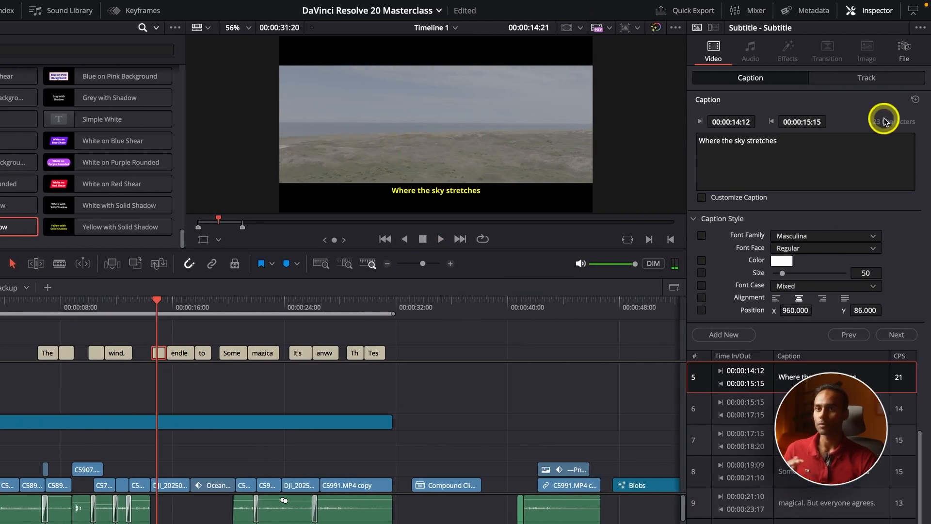
click(869, 77)
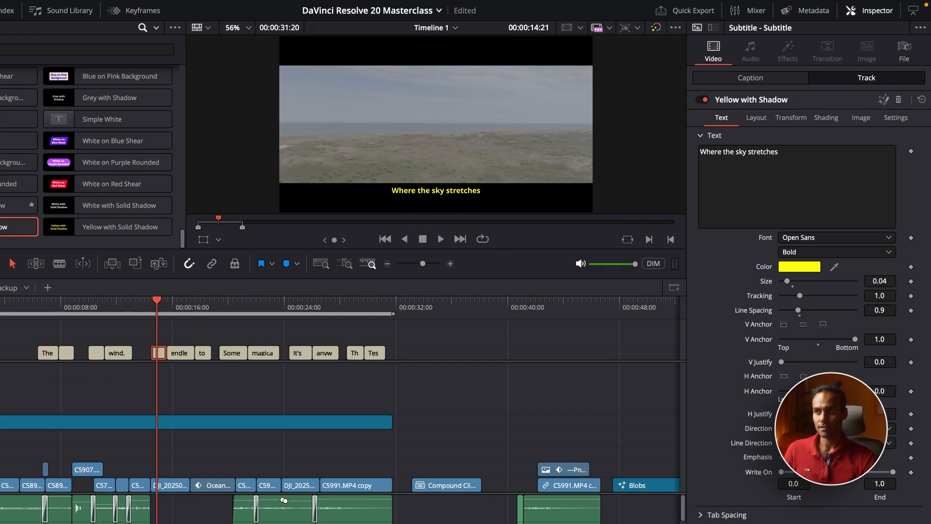
click(899, 101)
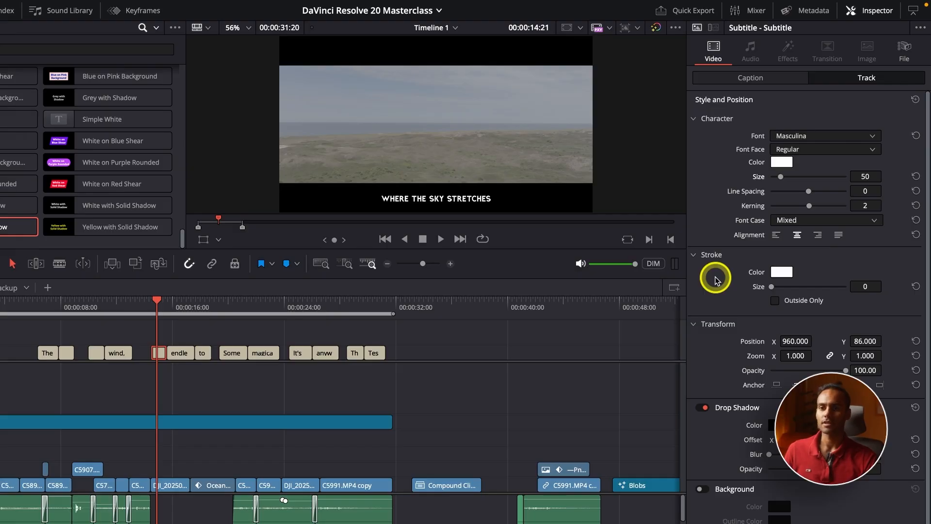
scroll(716, 279, down, 3)
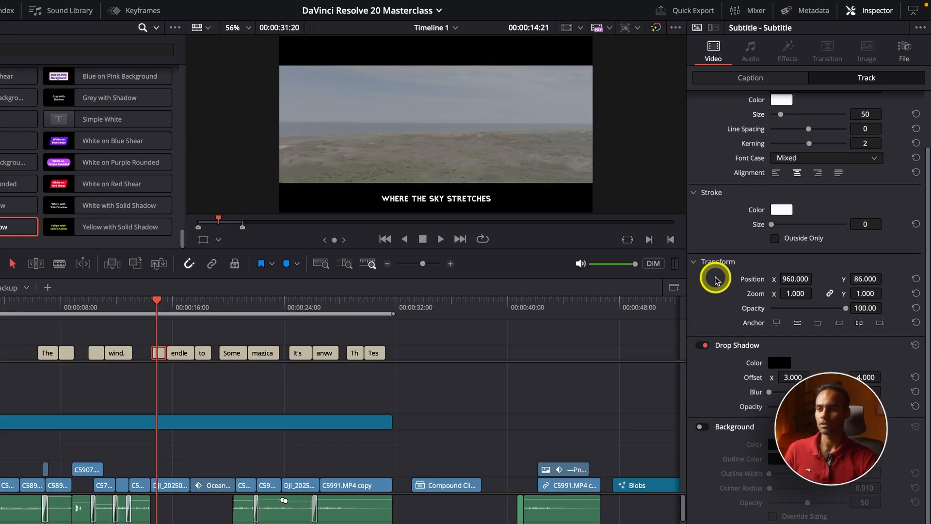
scroll(716, 280, up, 1)
Step: Open the caption texts "Where the sky stretches" and "endlessly and the land moves" for editing
click(750, 76)
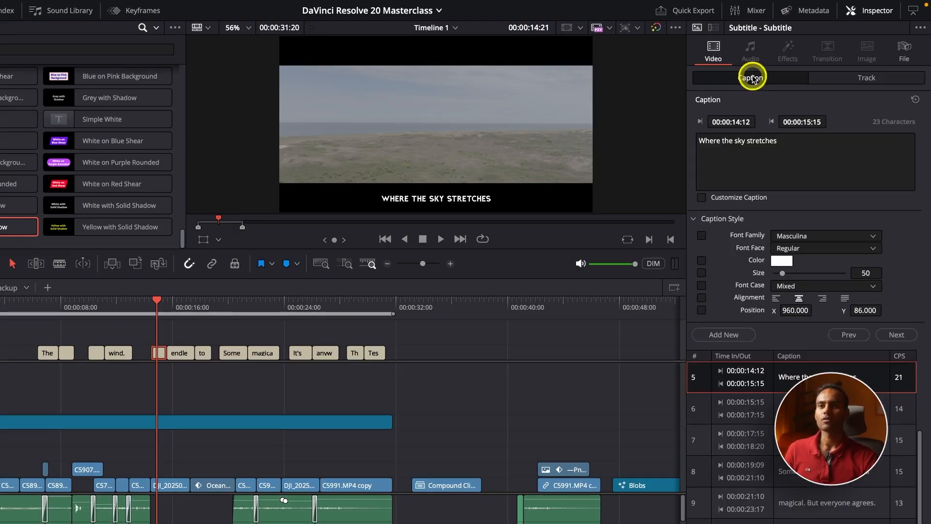
click(784, 141)
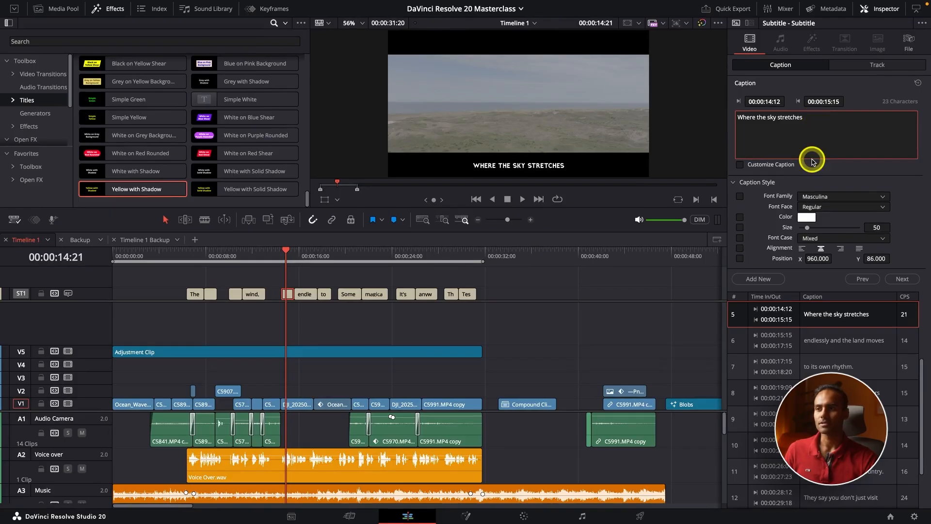
click(307, 295)
click(835, 133)
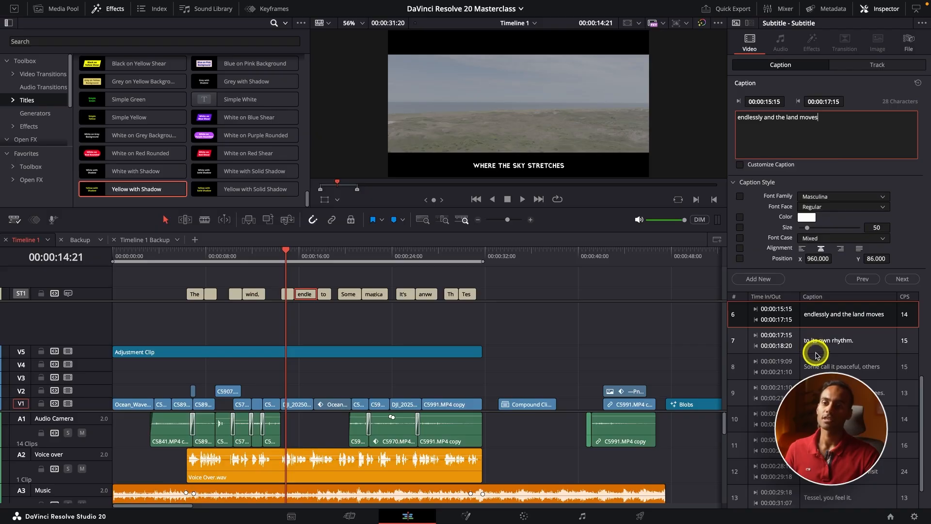
Step: Step through the remaining captions and correct "Tessel" to "Texel" in the last one
click(838, 368)
scroll(836, 368, down, 1)
click(835, 393)
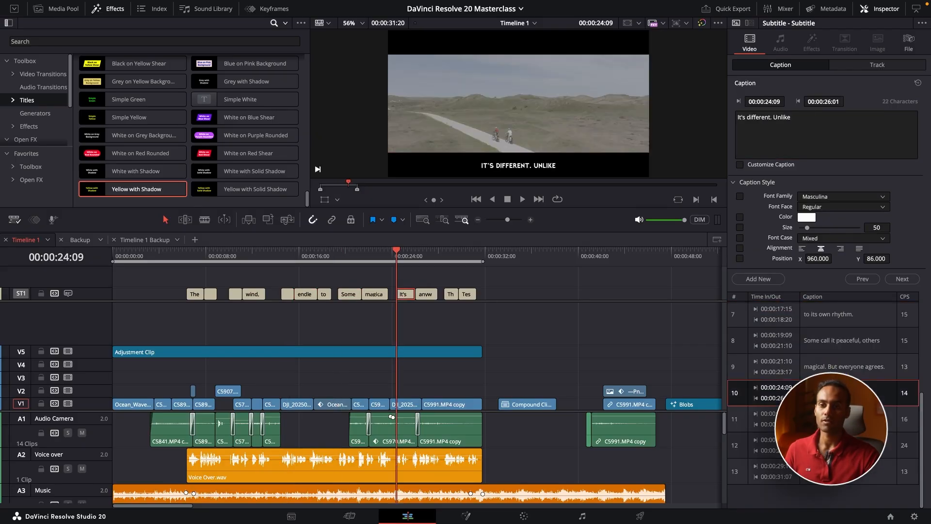
click(836, 419)
click(836, 445)
click(836, 472)
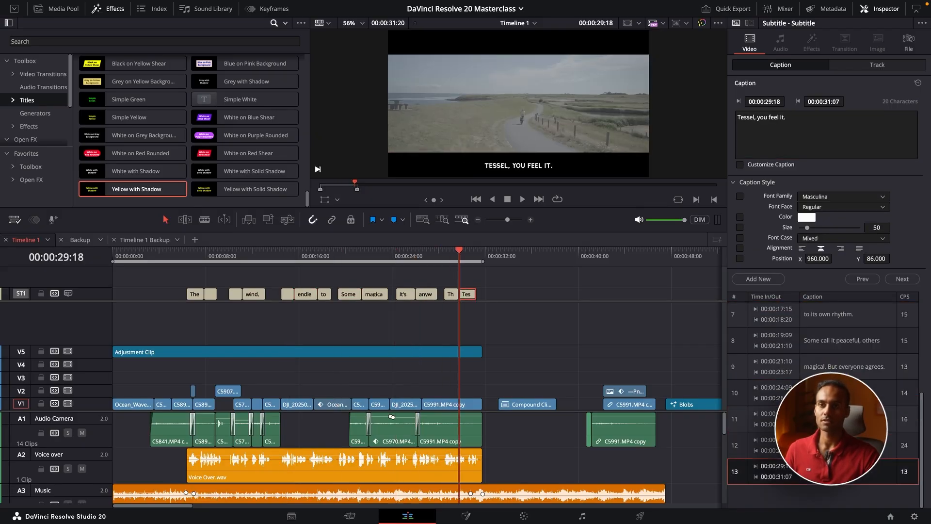
click(752, 117)
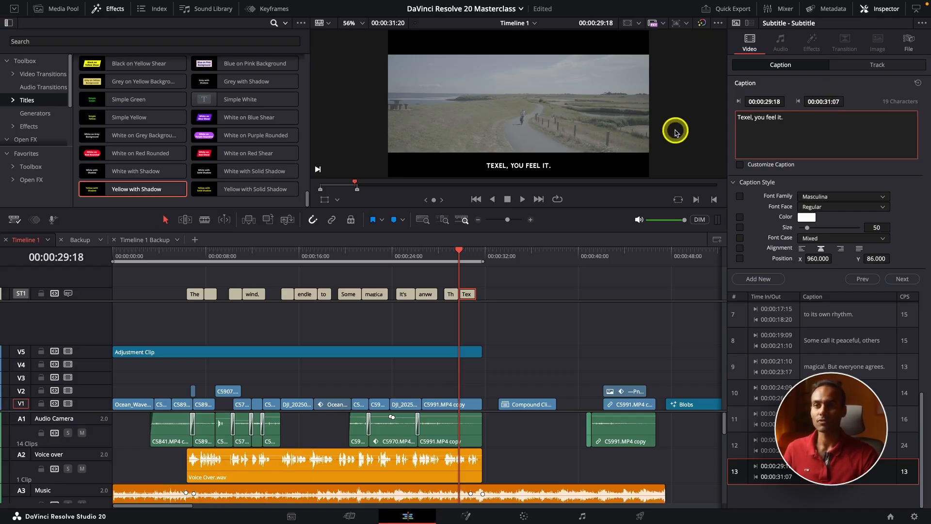
Step: Compare the track-wide style settings with the individual settings of the last caption
click(847, 68)
scroll(774, 144, up, 2)
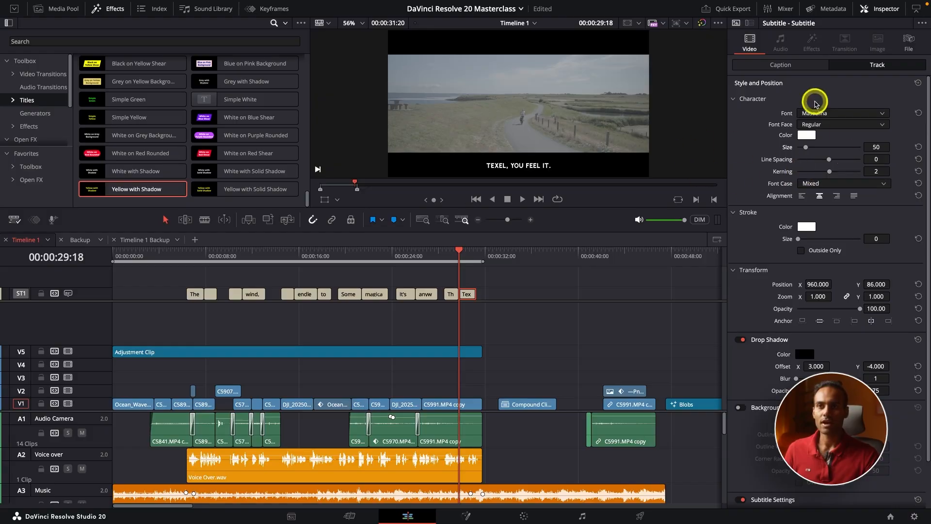
click(790, 69)
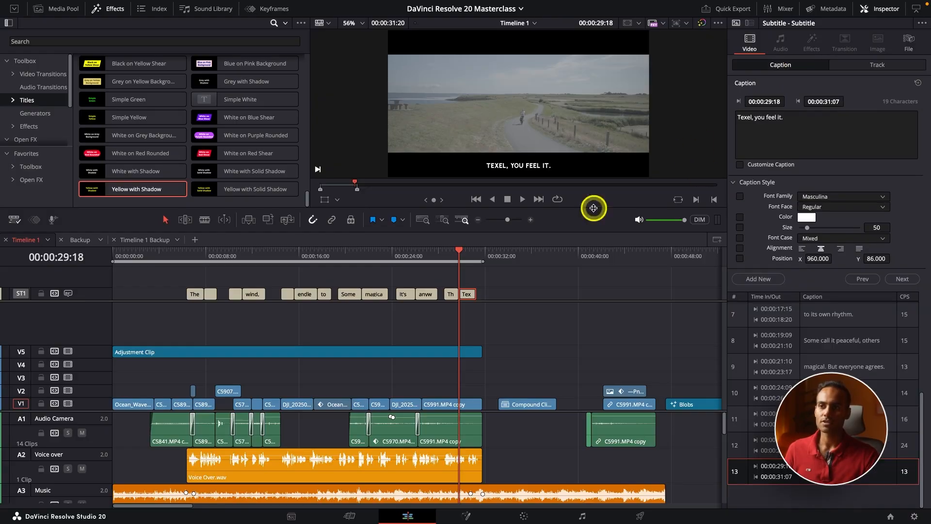
click(848, 73)
scroll(847, 208, down, 2)
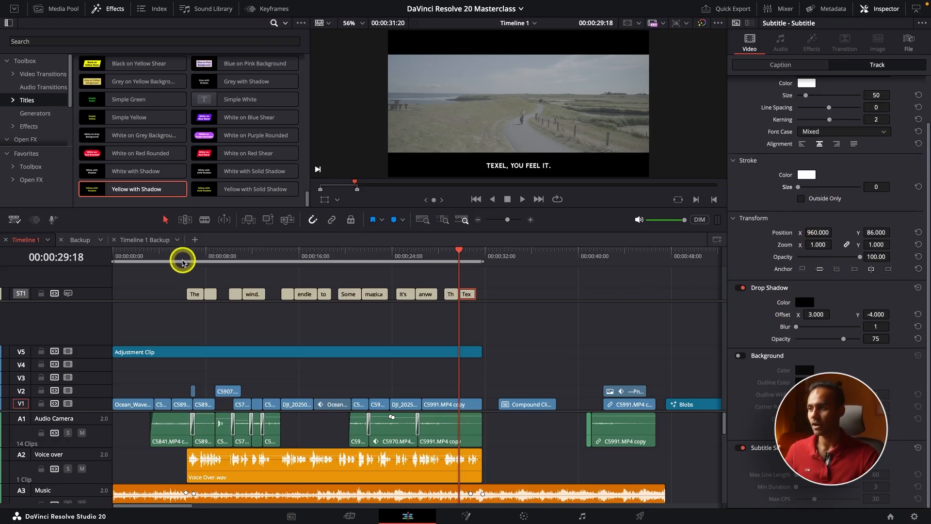
Step: Disable the ST1 subtitle track, scrub the timeline to check the viewer, and enable the track again
click(185, 261)
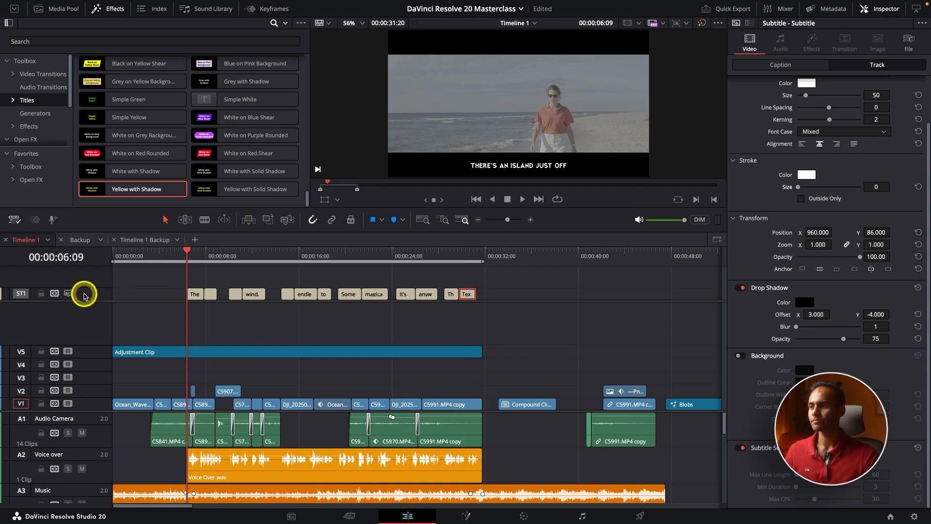
click(68, 294)
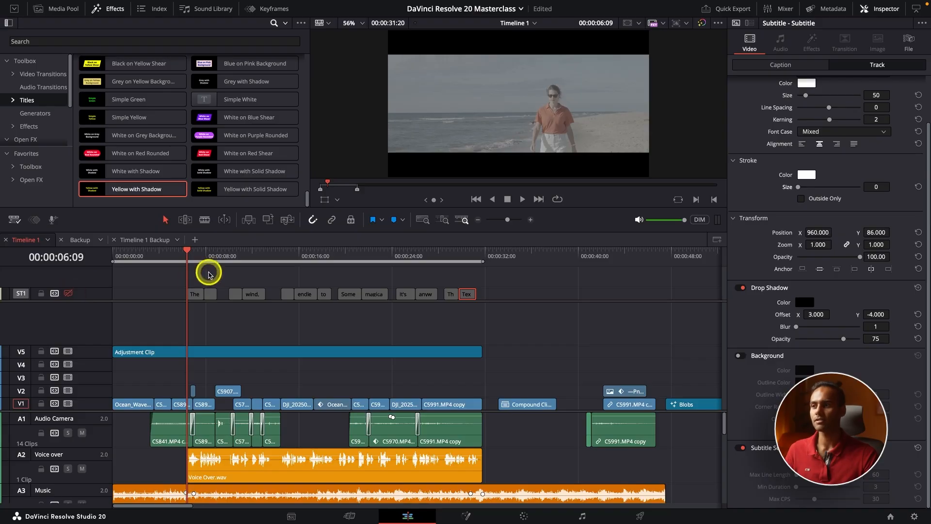
drag(209, 260, 308, 257)
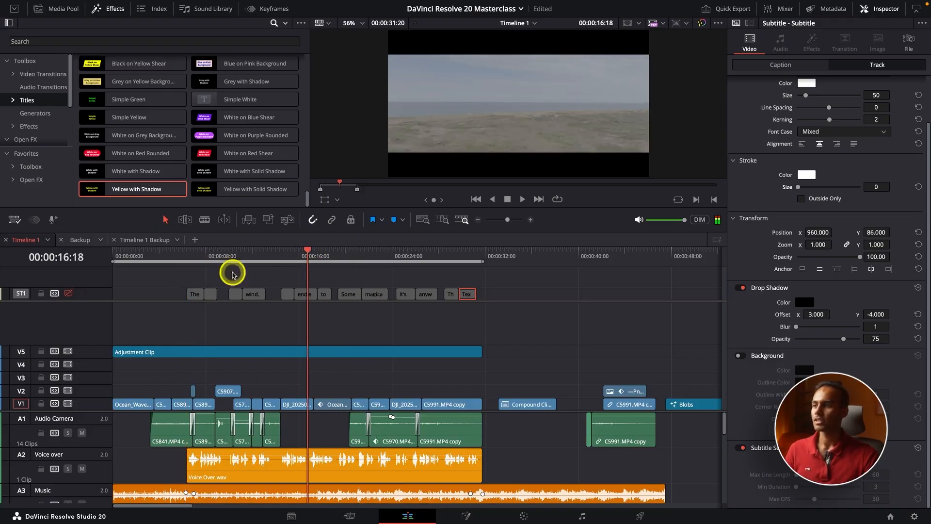
click(68, 292)
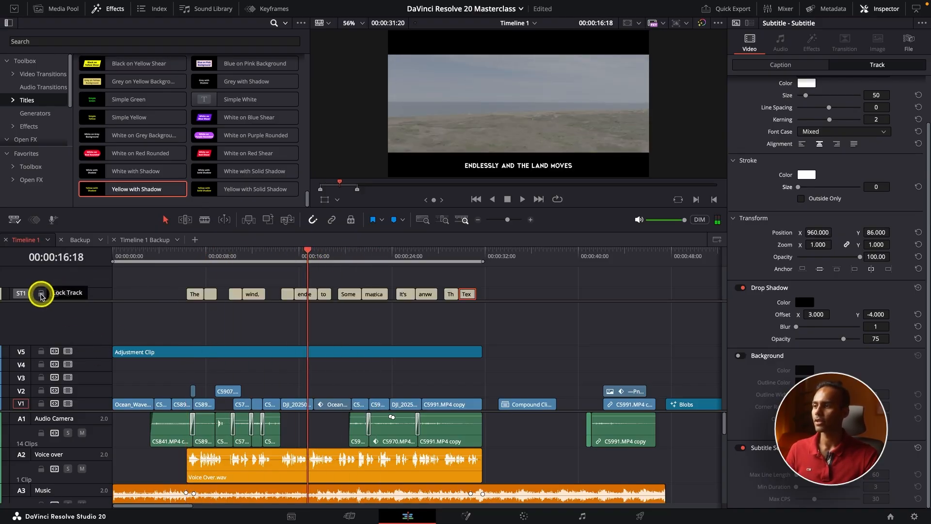
Step: Lock the ST1 subtitle track, scrub through its captions, unlock it again, and clear the caption selection
click(41, 296)
drag(185, 260, 202, 264)
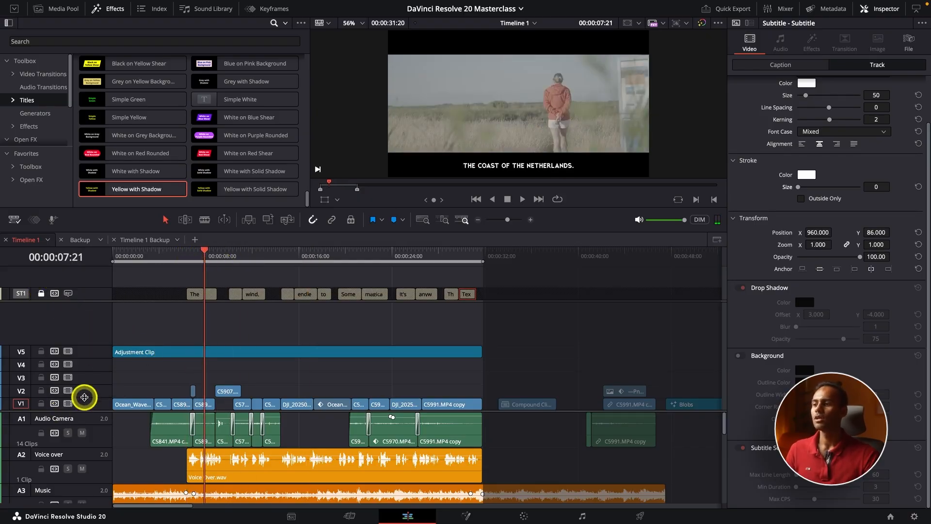
key(ctrl+minus)
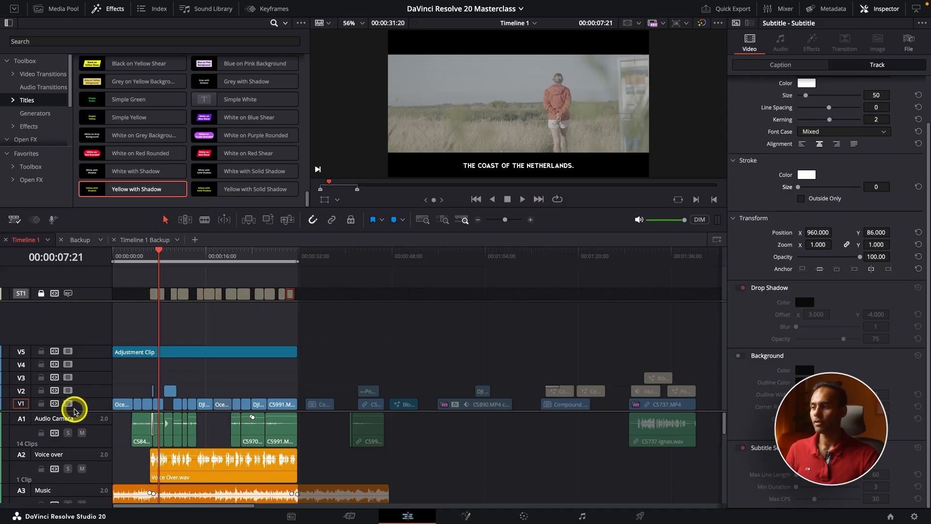
scroll(74, 411, down, 1)
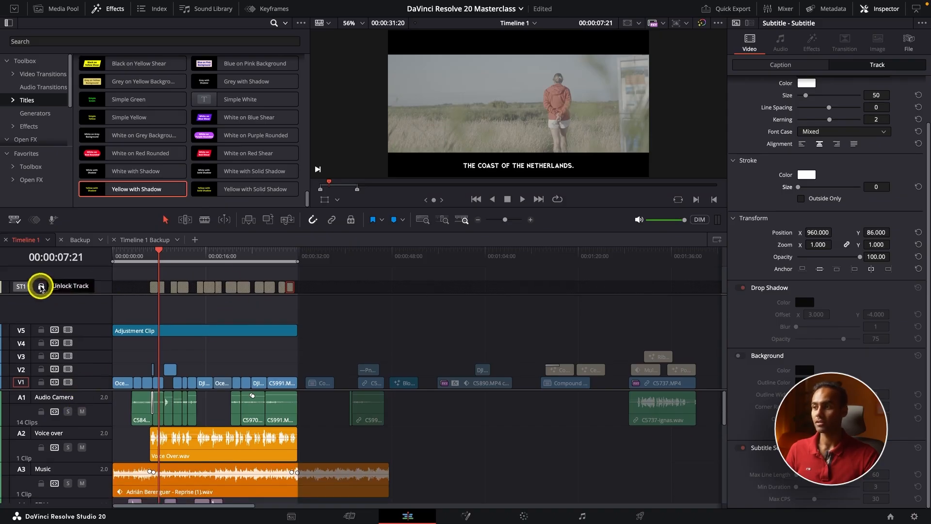
click(56, 287)
click(327, 285)
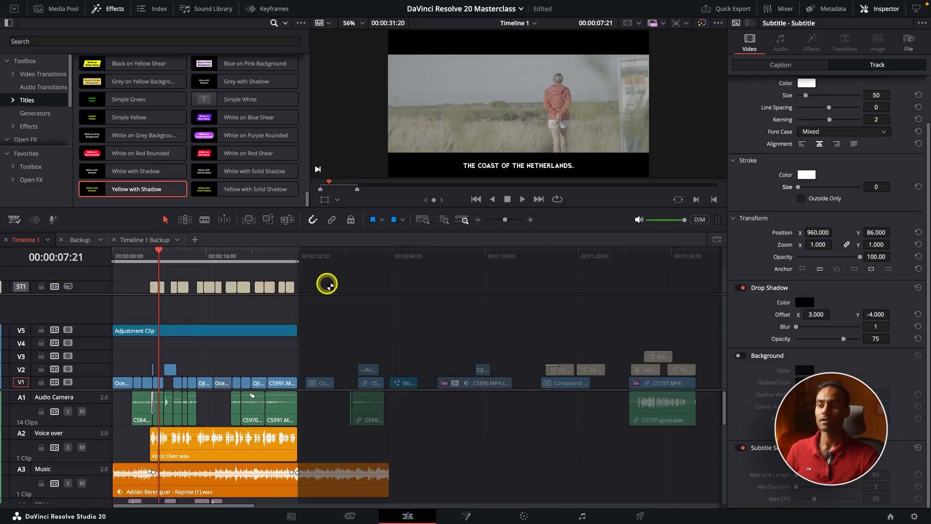
Step: Apply the Lollipop animated preset to the ST1 subtitle track and play the timeline to preview the animation
scroll(327, 286, down, 1)
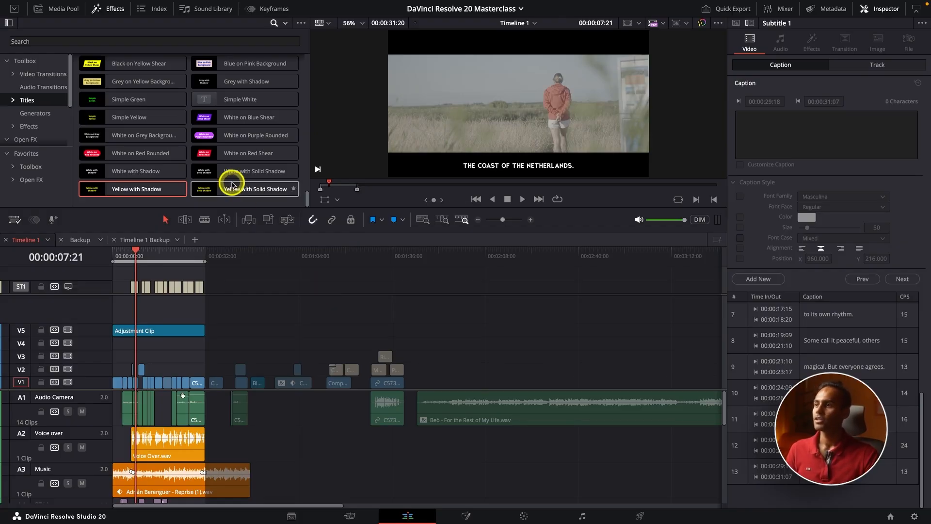
scroll(233, 183, up, 4)
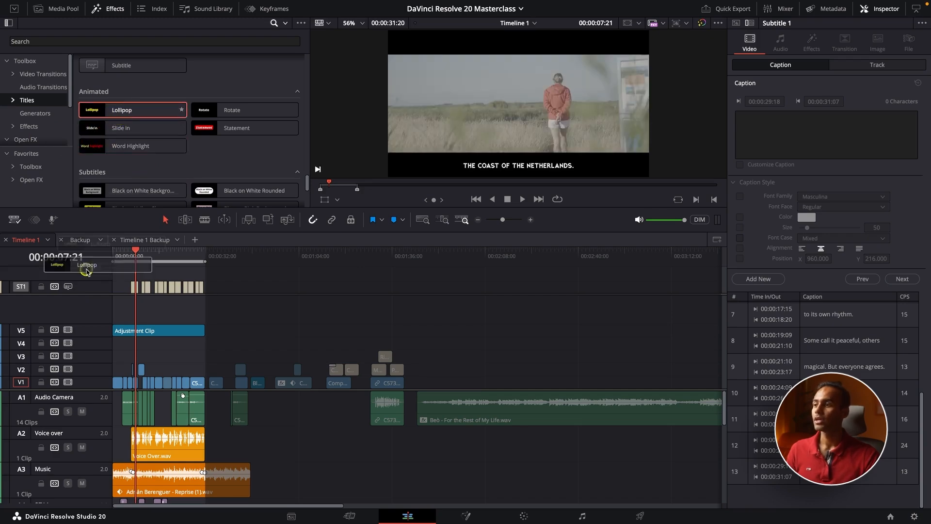
mouse_move(122, 264)
mouse_down()
mouse_move(143, 256)
mouse_move(130, 257)
mouse_up()
key(space)
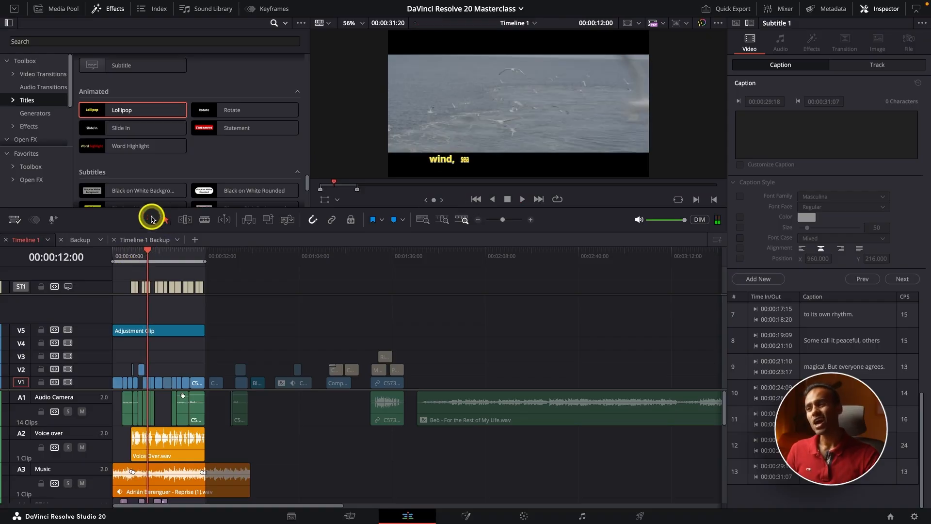
Step: Select the "wind, sea and silence." caption and open the track-wide Lollipop preset settings
click(146, 287)
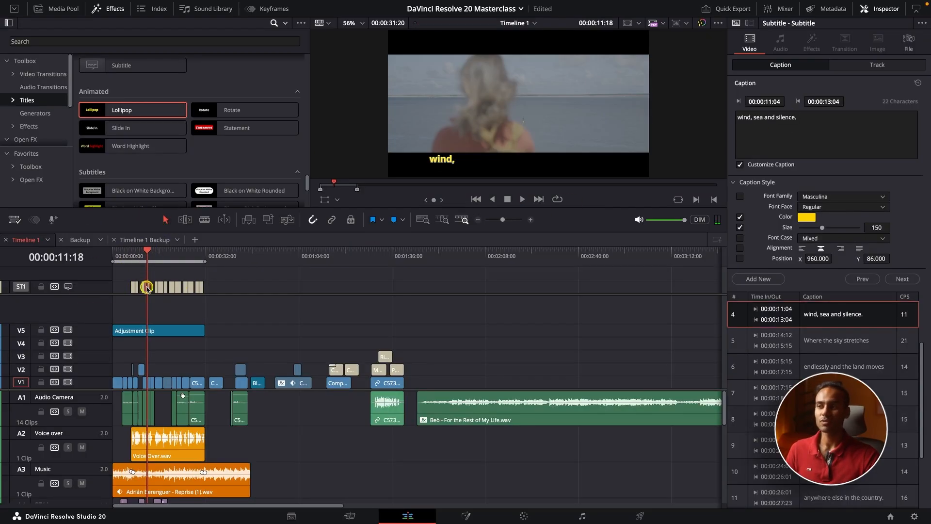
click(878, 64)
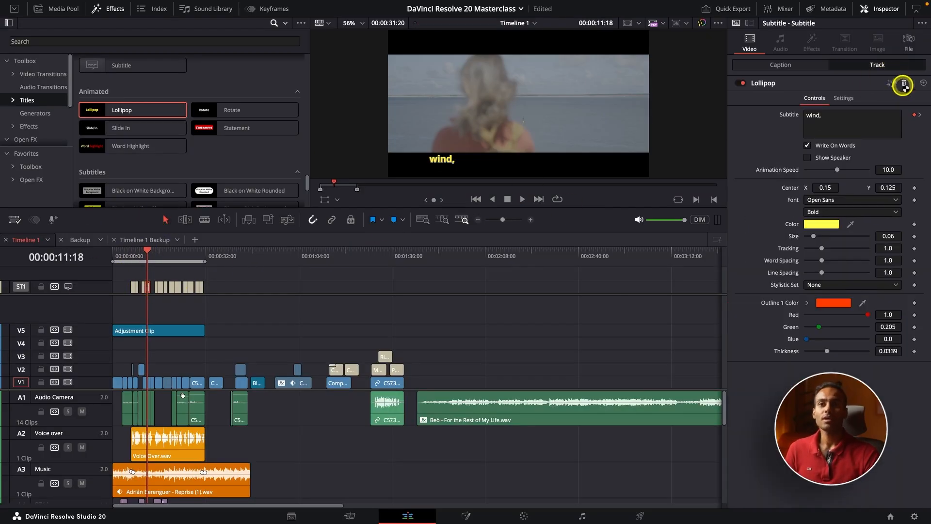